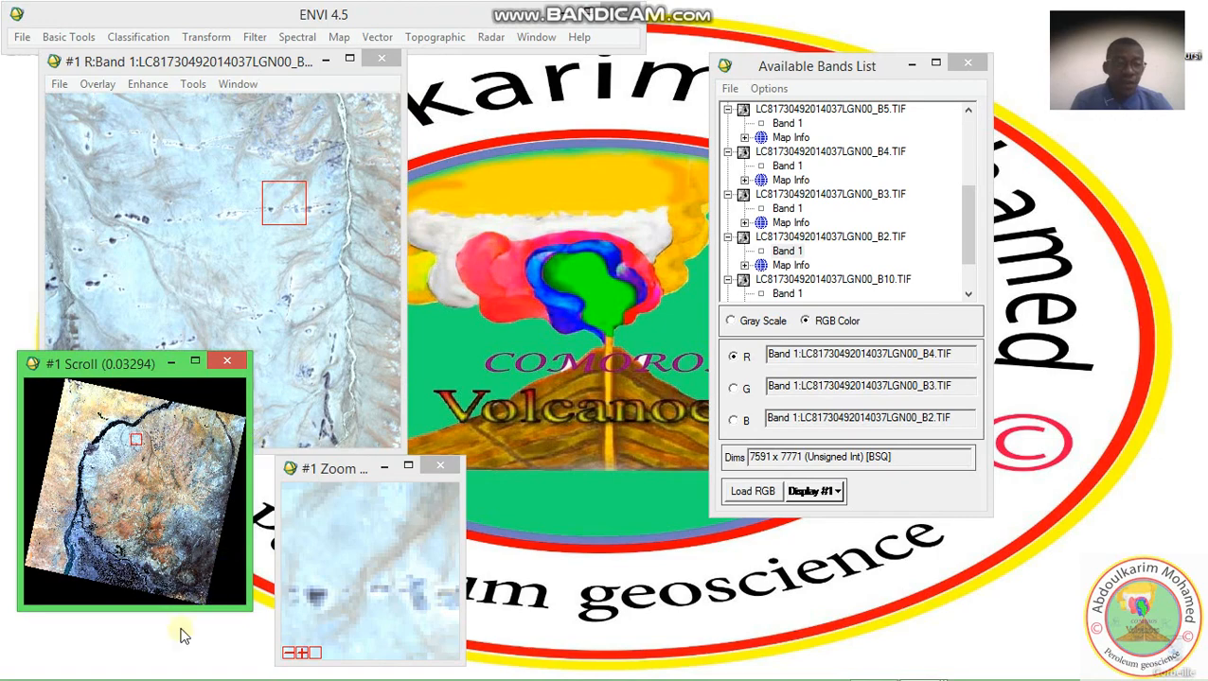
# Rearrange display #1's Scroll and Zoom windows side by side and slightly enlarge the Zoom window's height and width
pyautogui.moveTo(102, 363); pyautogui.dragTo(105, 452)
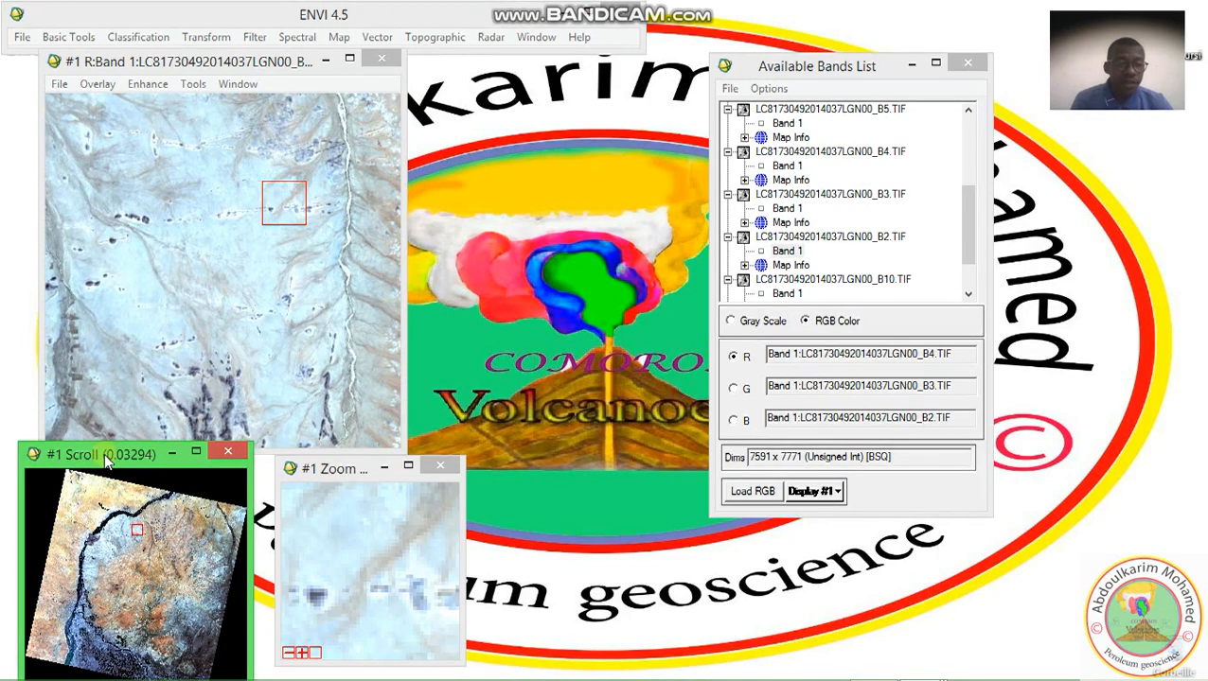
pyautogui.moveTo(342, 471); pyautogui.dragTo(388, 390)
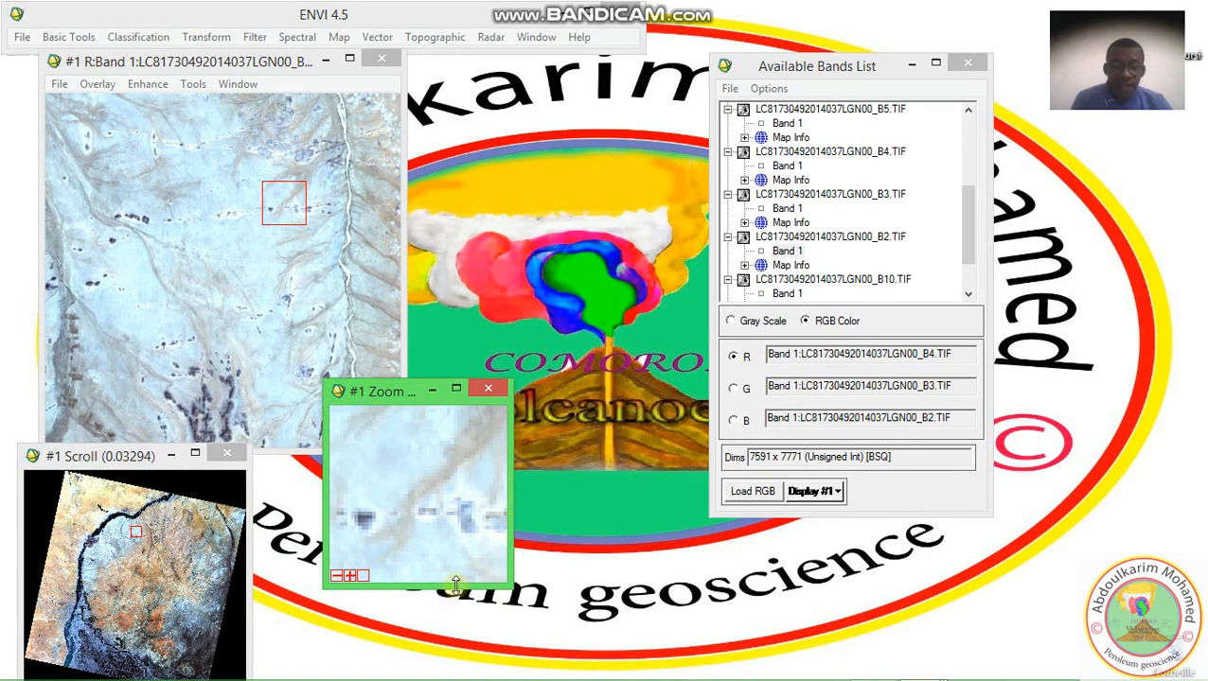
pyautogui.moveTo(455, 585); pyautogui.dragTo(456, 609)
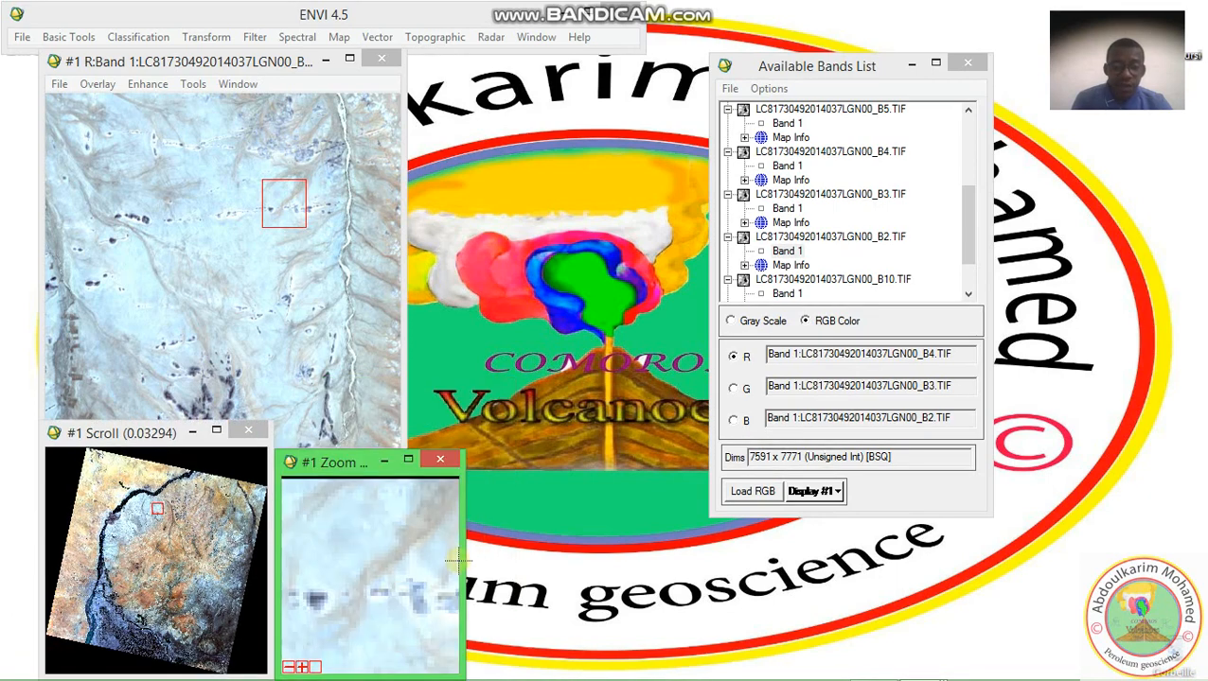
pyautogui.moveTo(461, 560); pyautogui.dragTo(497, 560)
pyautogui.moveTo(390, 474); pyautogui.dragTo(453, 350)
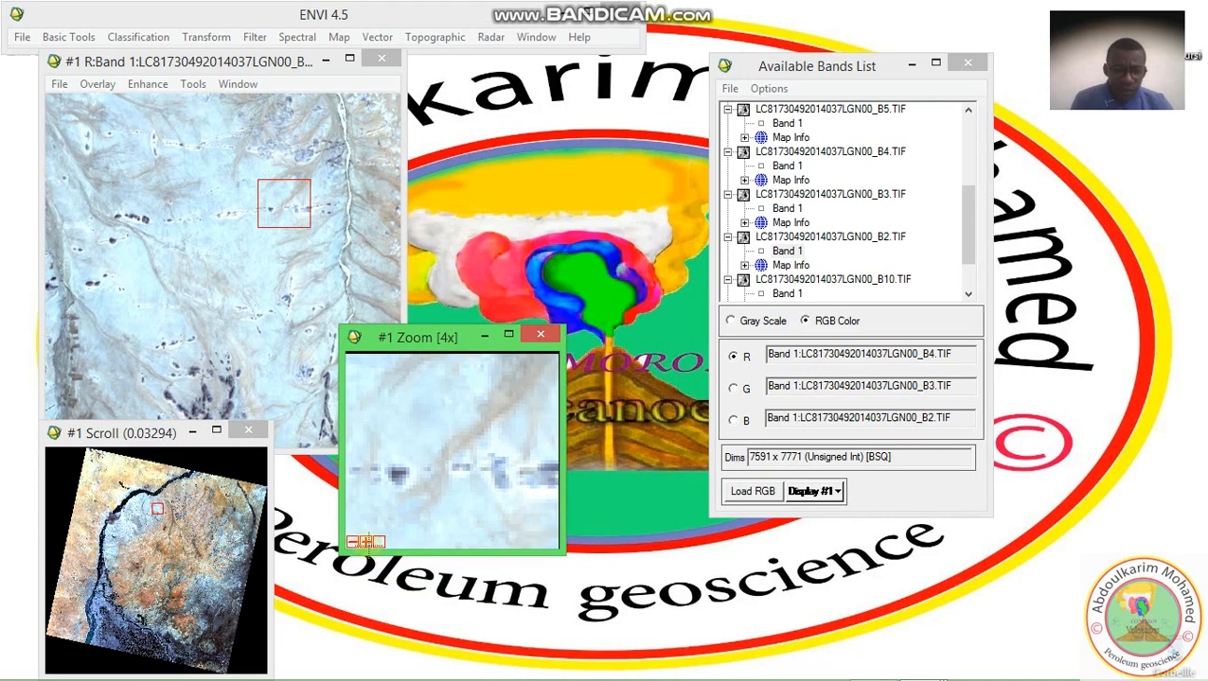
# Set display #1's Zoom window magnification to 2x and place the window beside the Scroll window
pyautogui.click(366, 541)
pyautogui.click(366, 541)
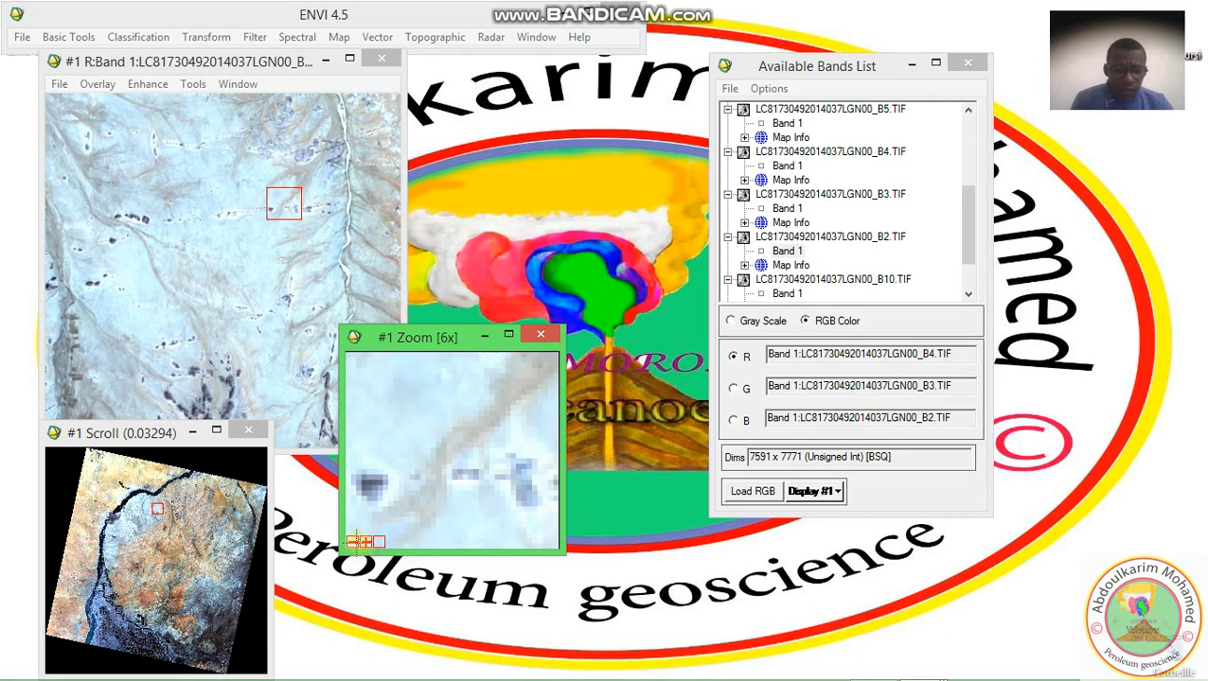
pyautogui.click(353, 542)
pyautogui.click(353, 541)
pyautogui.click(353, 541)
pyautogui.click(353, 542)
pyautogui.click(353, 541)
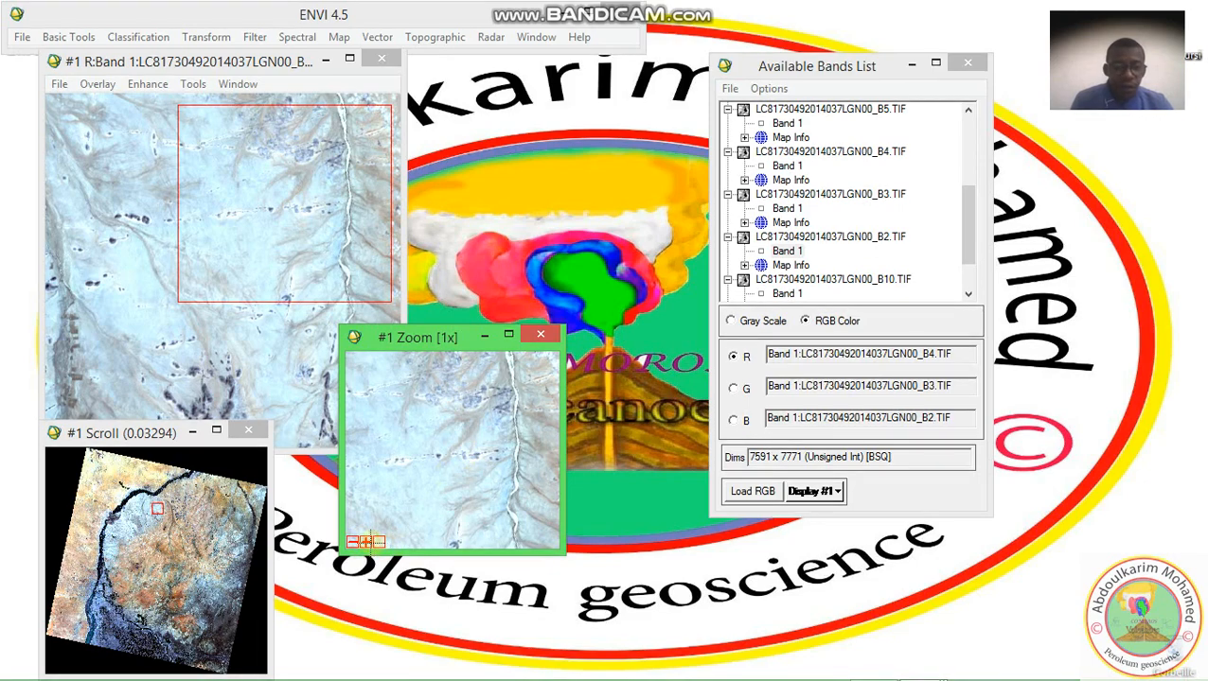
pyautogui.click(366, 541)
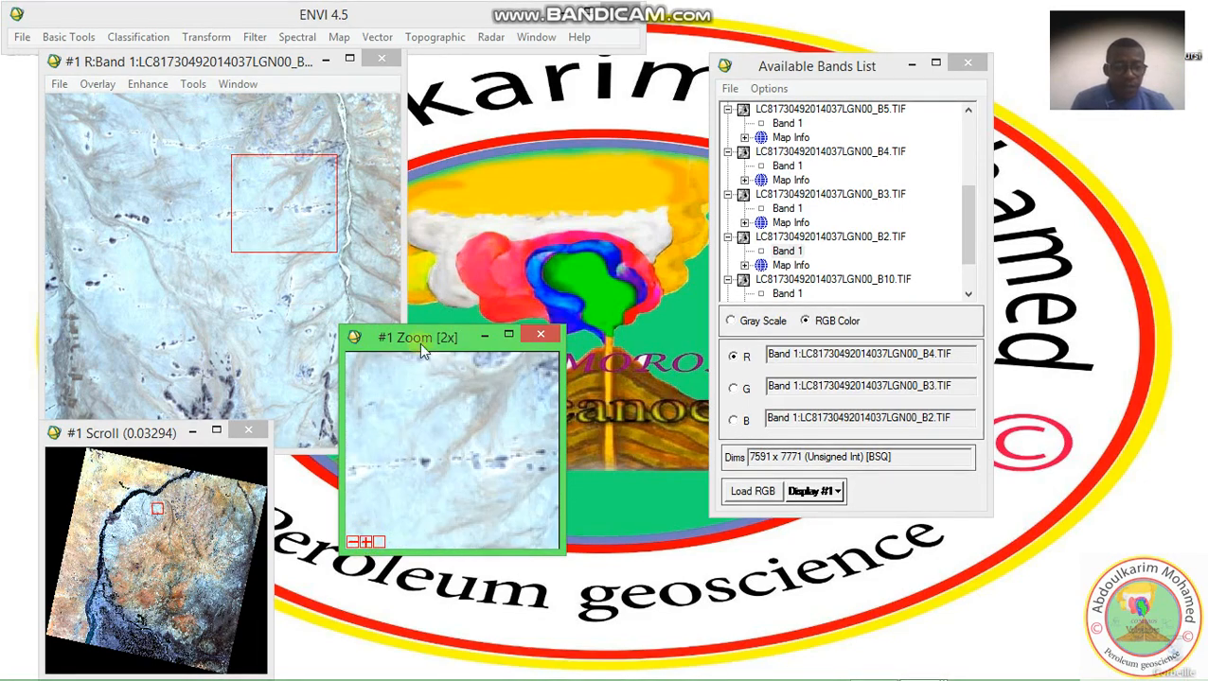
pyautogui.moveTo(444, 338); pyautogui.dragTo(399, 453)
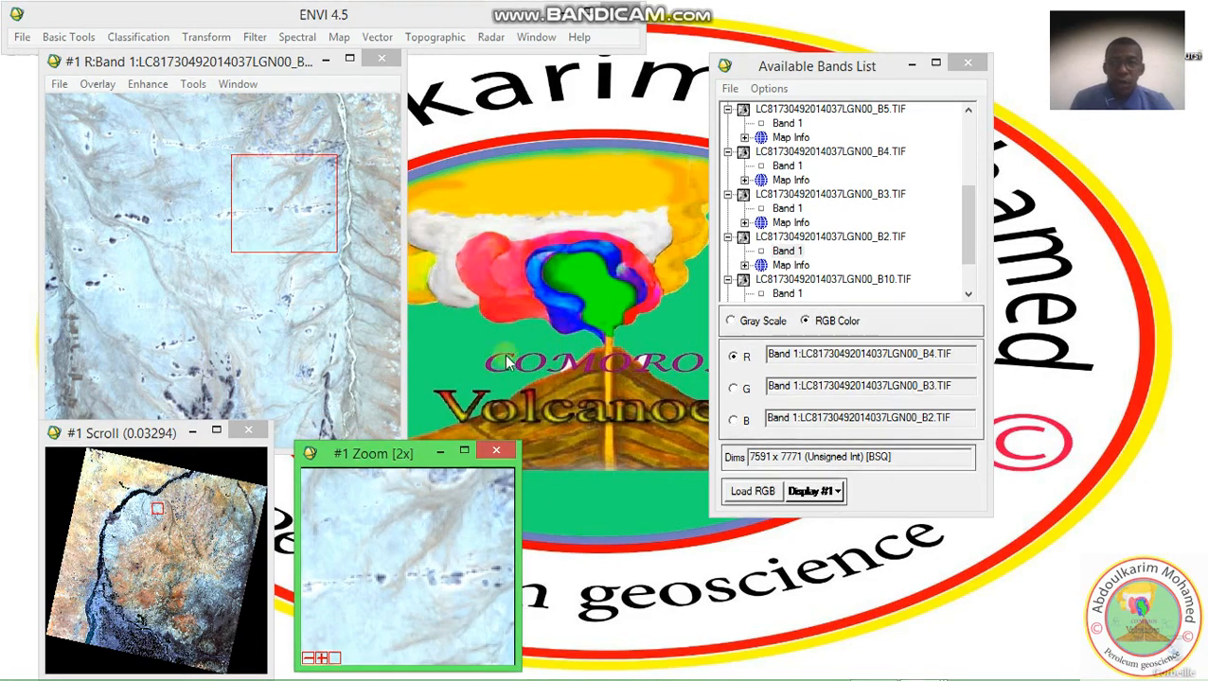
# Assign Landsat band file B7 to red, B5 to green and B2 to blue for a new RGB composite
pyautogui.click(981, 275)
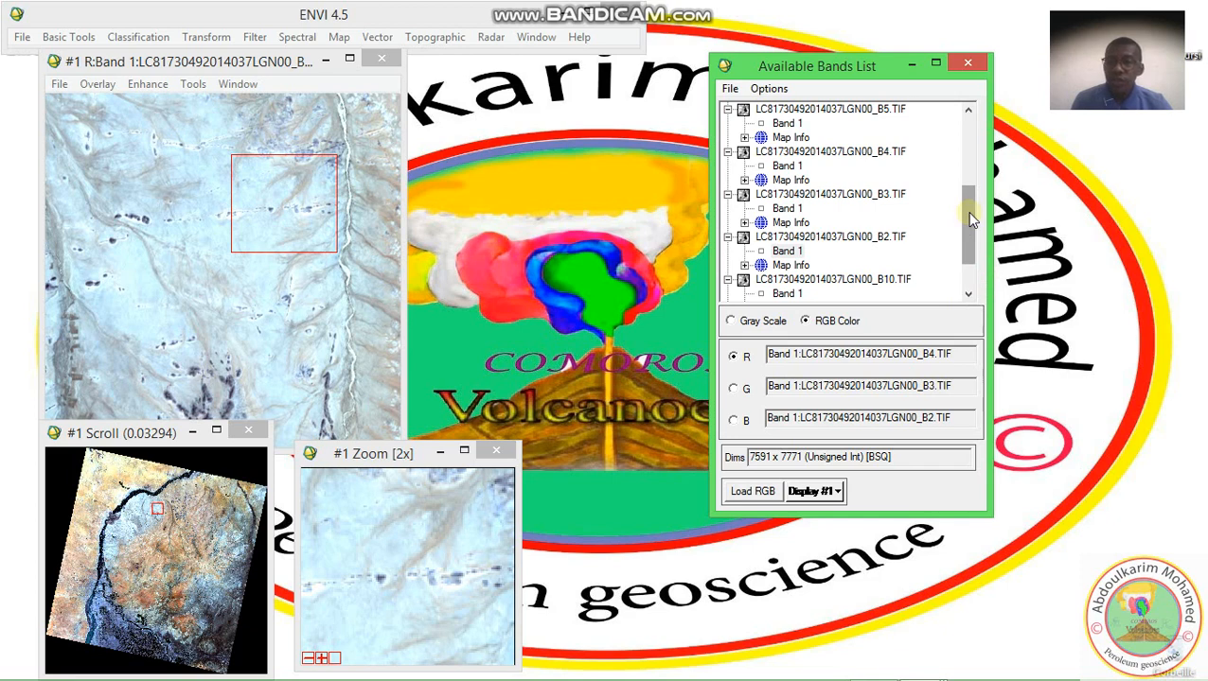
pyautogui.moveTo(966, 211)
pyautogui.mouseDown()
pyautogui.moveTo(972, 187)
pyautogui.moveTo(967, 225)
pyautogui.mouseUp()
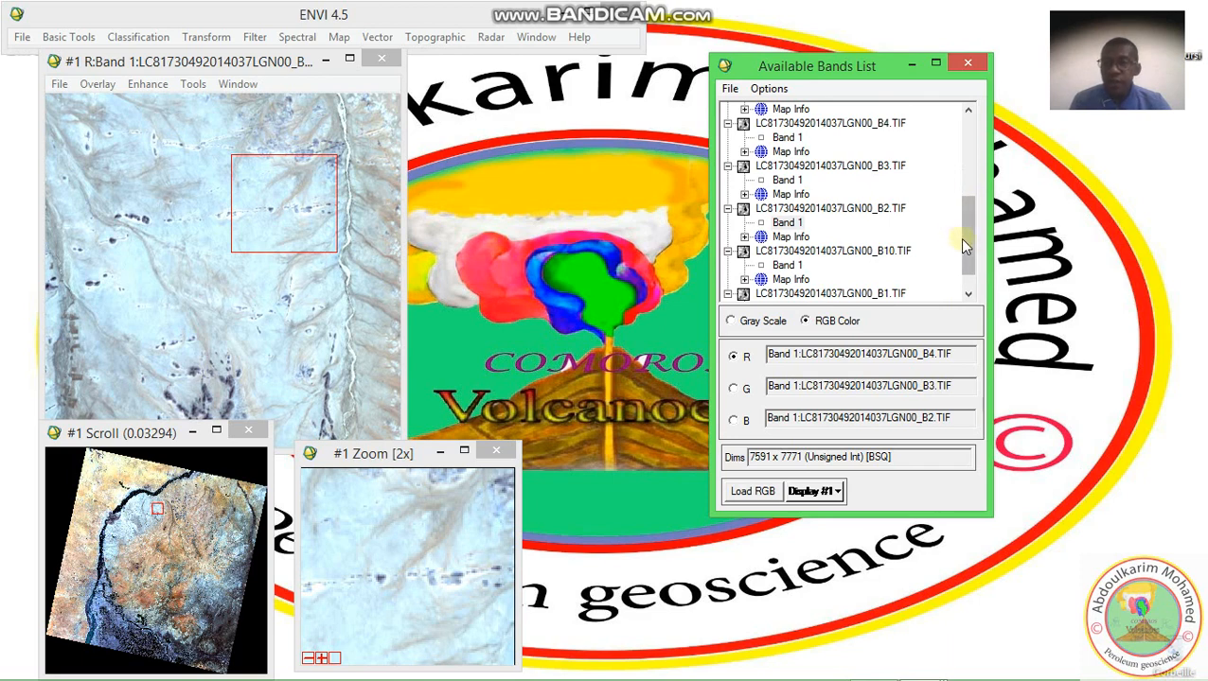
pyautogui.moveTo(964, 241); pyautogui.dragTo(963, 228)
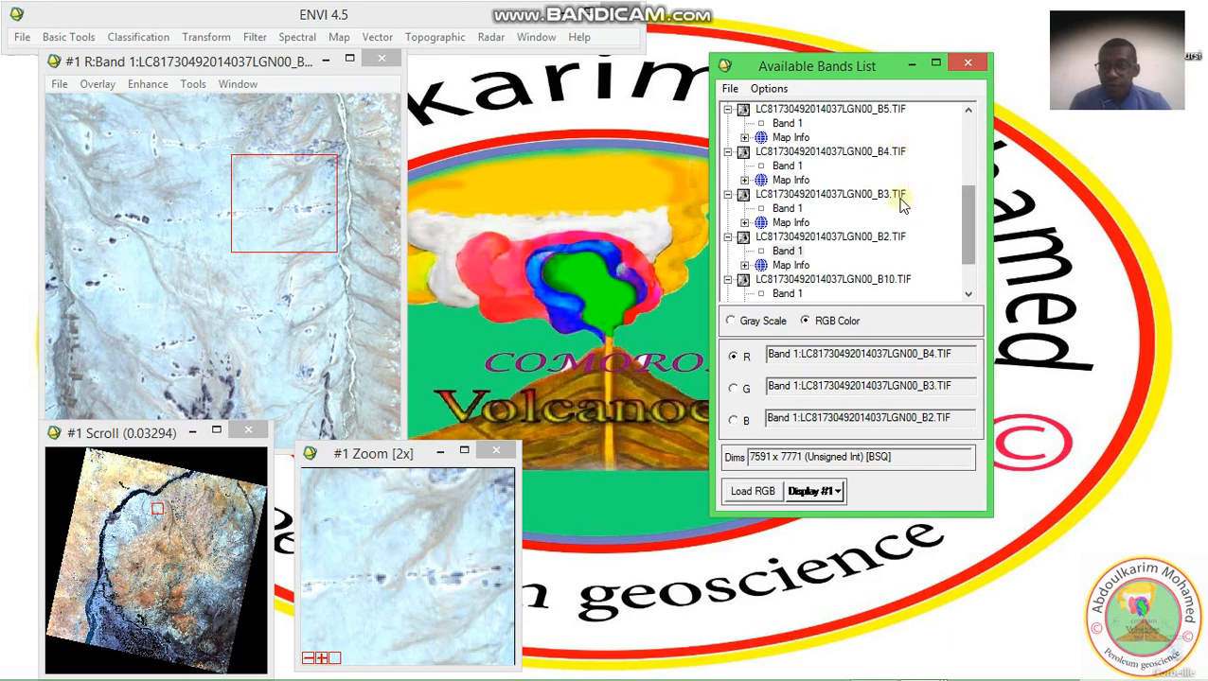
pyautogui.moveTo(966, 227); pyautogui.dragTo(966, 180)
pyautogui.click(786, 138)
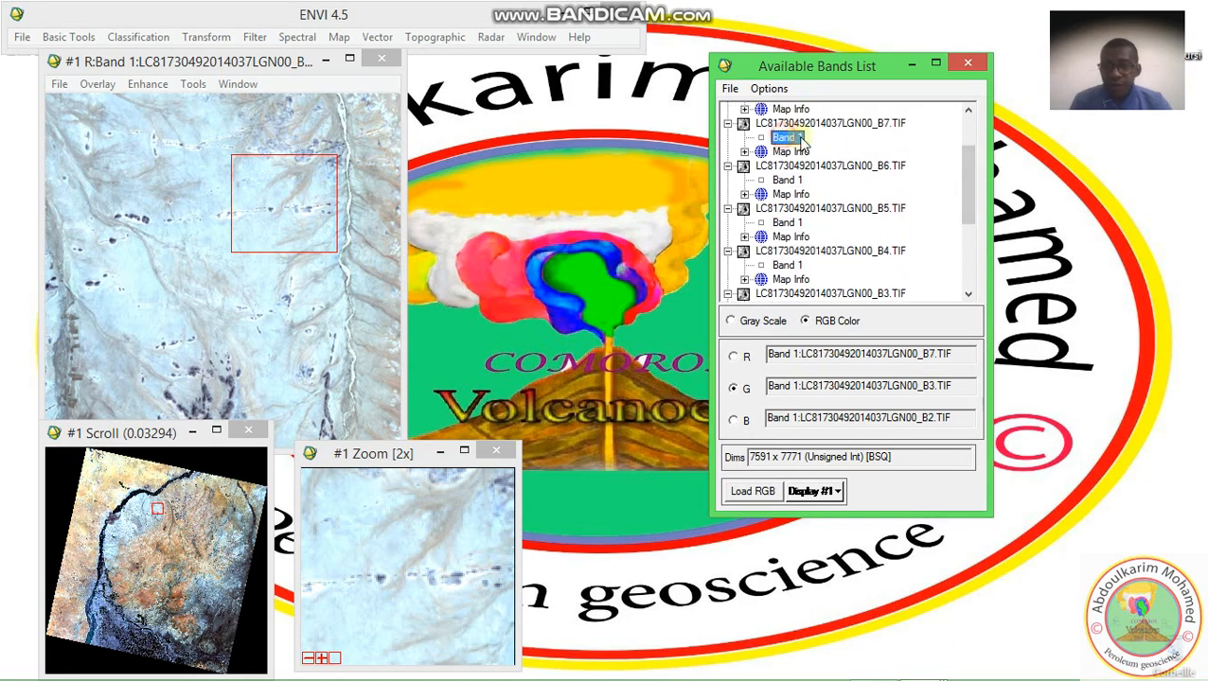
pyautogui.click(786, 222)
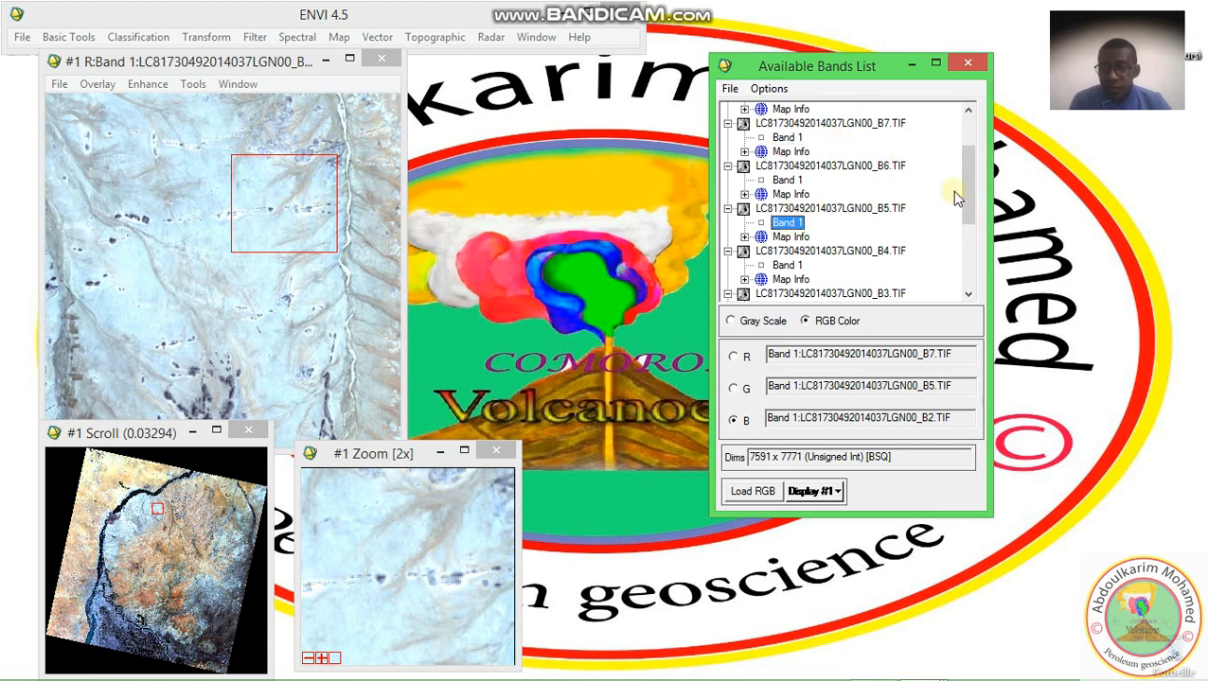
pyautogui.scroll(-2, 965, 205)
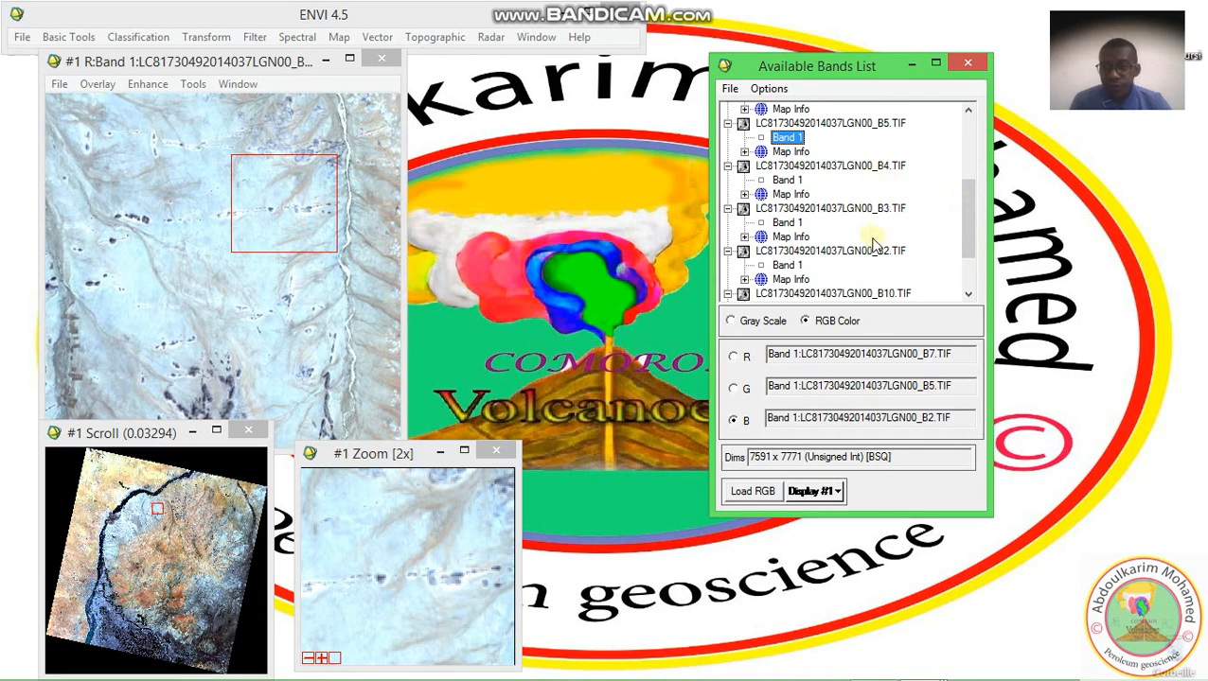
pyautogui.click(788, 266)
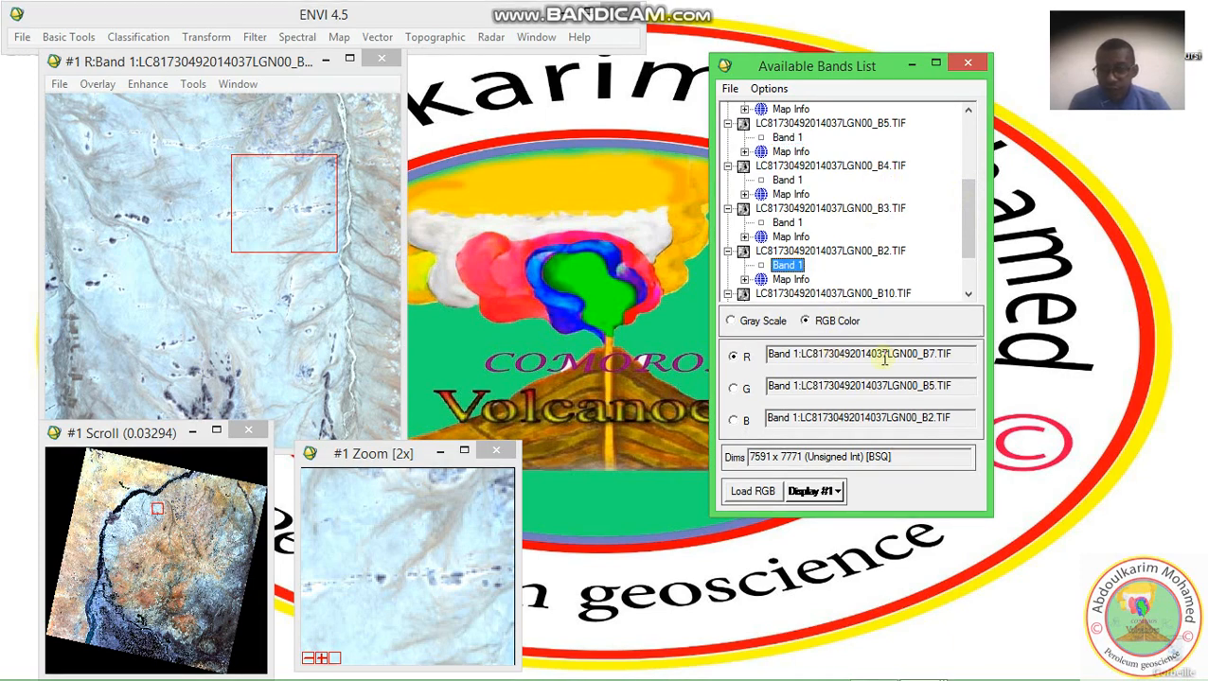
# Load the 7-5-2 RGB composite into a new display and browse it to the irrigated fields near the river
pyautogui.click(833, 496)
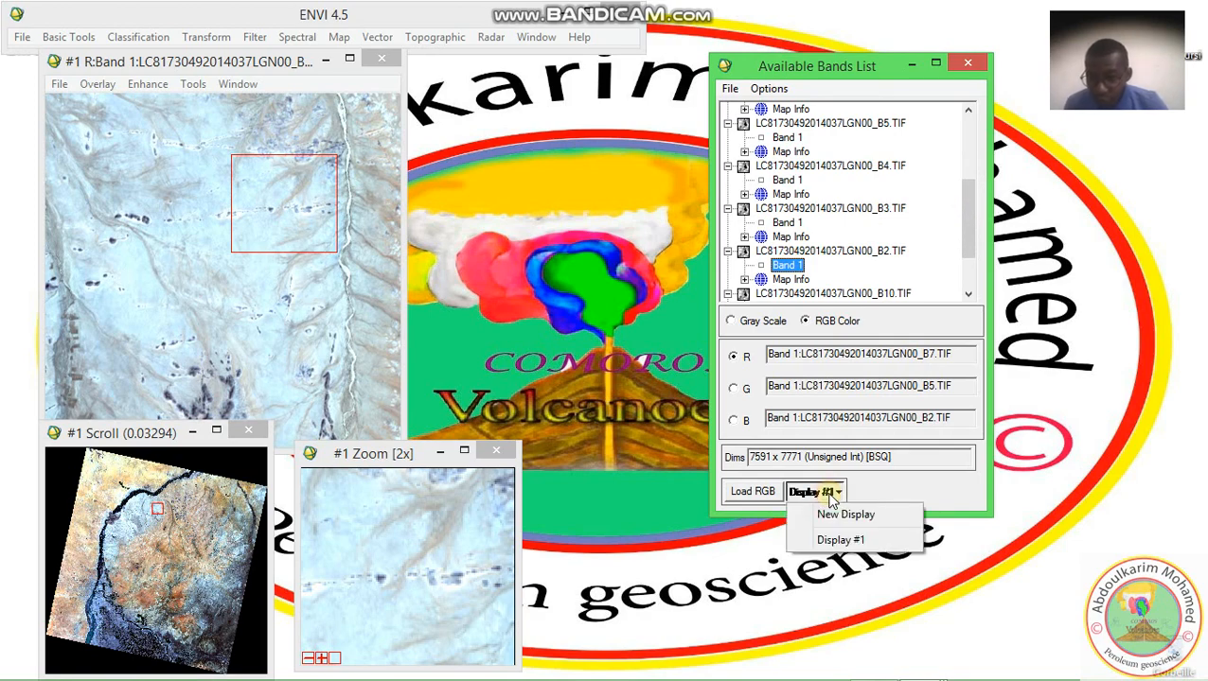
pyautogui.click(834, 514)
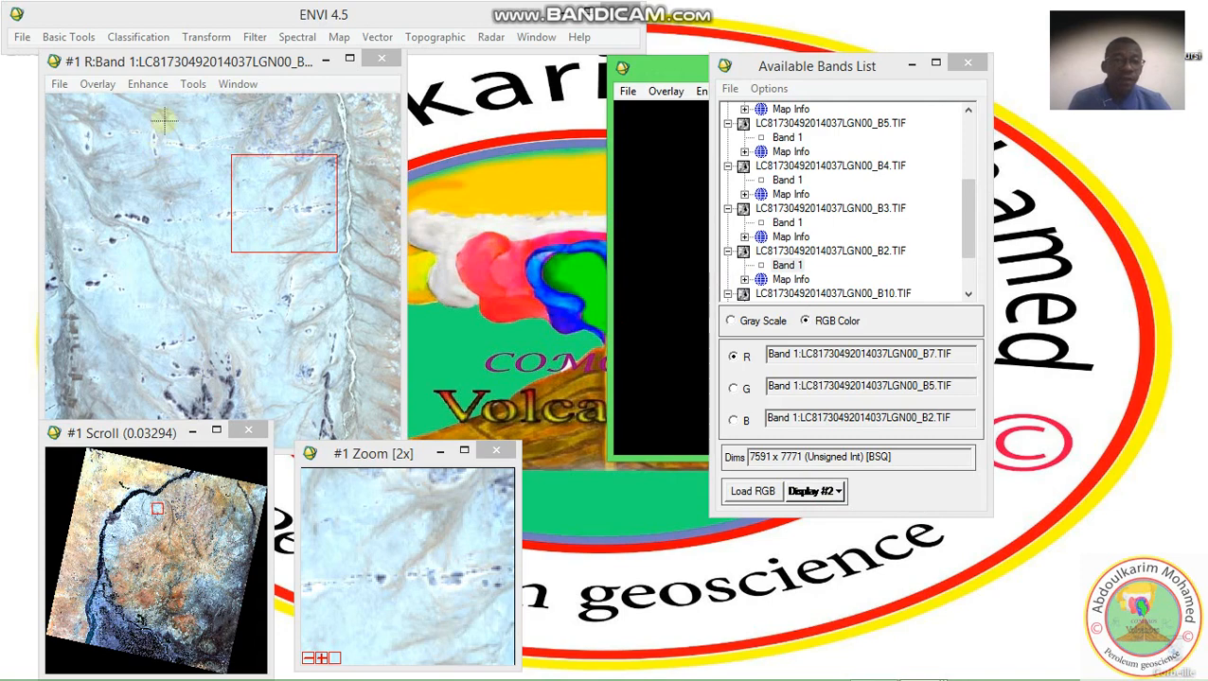
pyautogui.click(757, 494)
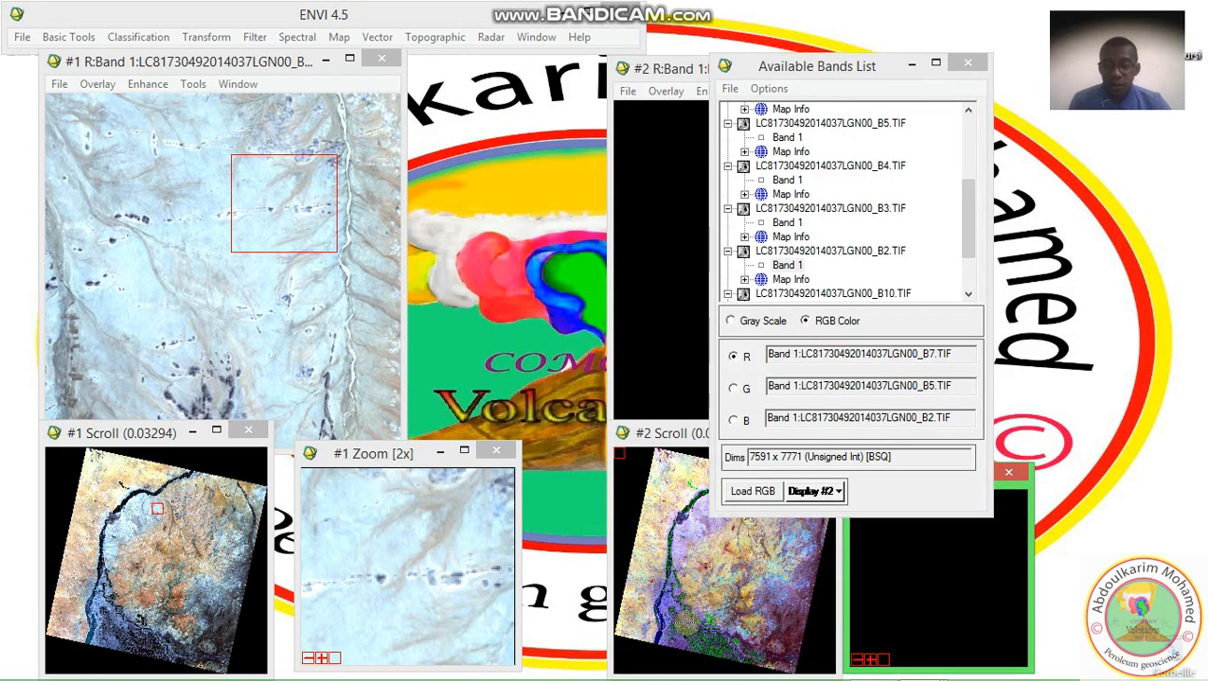
pyautogui.click(717, 602)
pyautogui.click(678, 304)
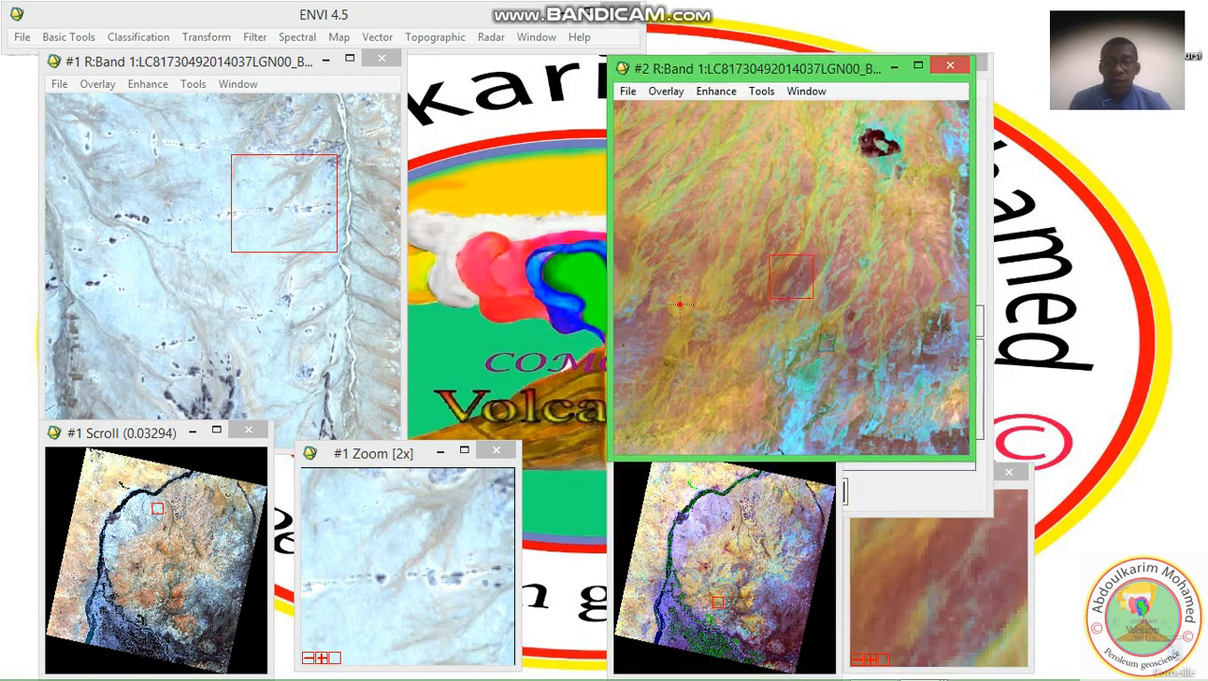
pyautogui.click(711, 622)
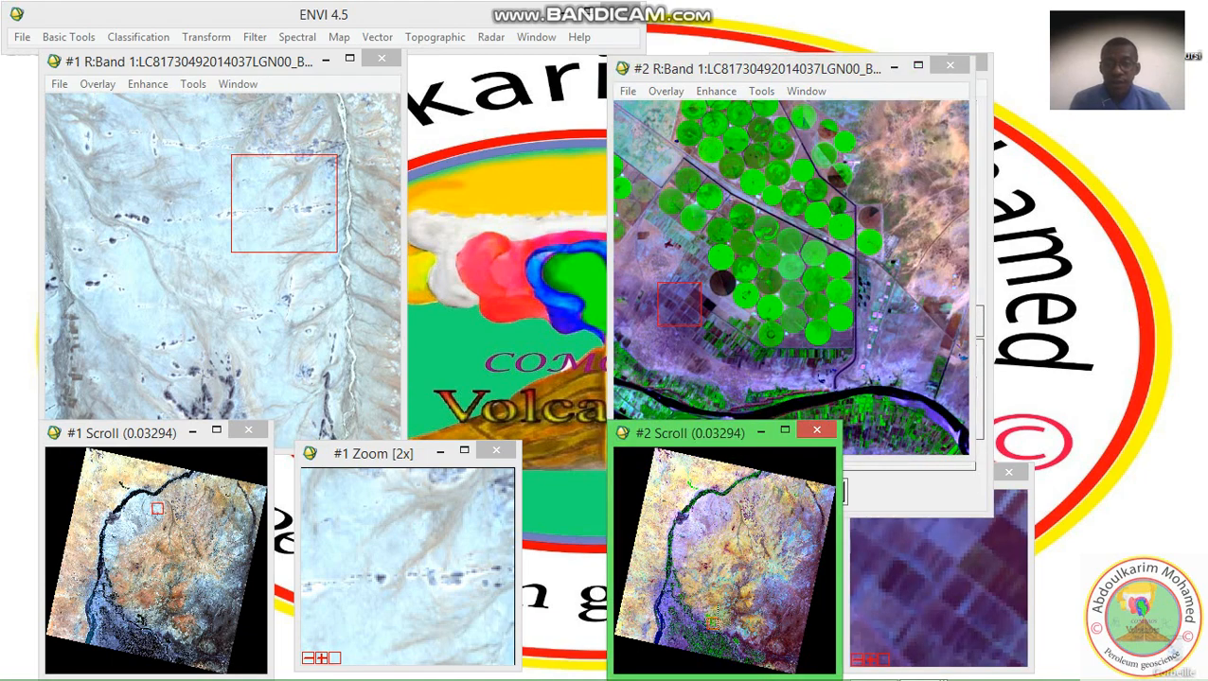
# Link display #1 with display #2 and move to other parts of the scene to compare both composites
pyautogui.click(262, 309)
pyautogui.click(242, 87)
pyautogui.moveTo(194, 85)
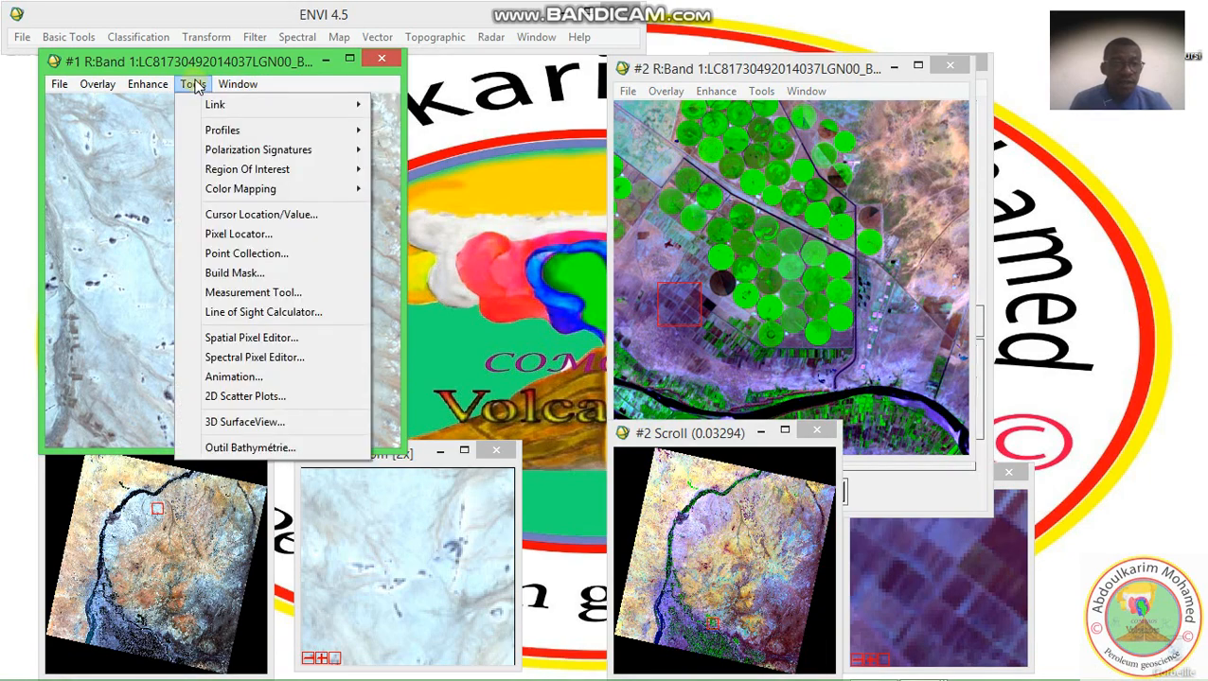
pyautogui.moveTo(213, 104)
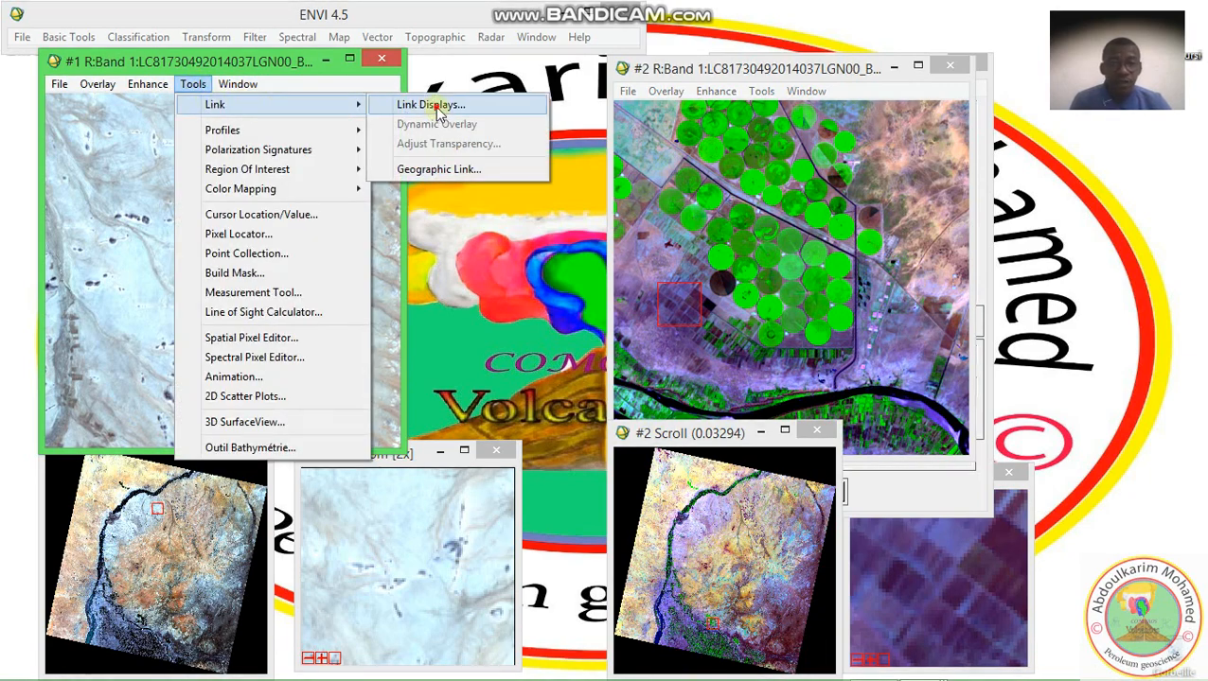
pyautogui.click(435, 106)
pyautogui.click(454, 412)
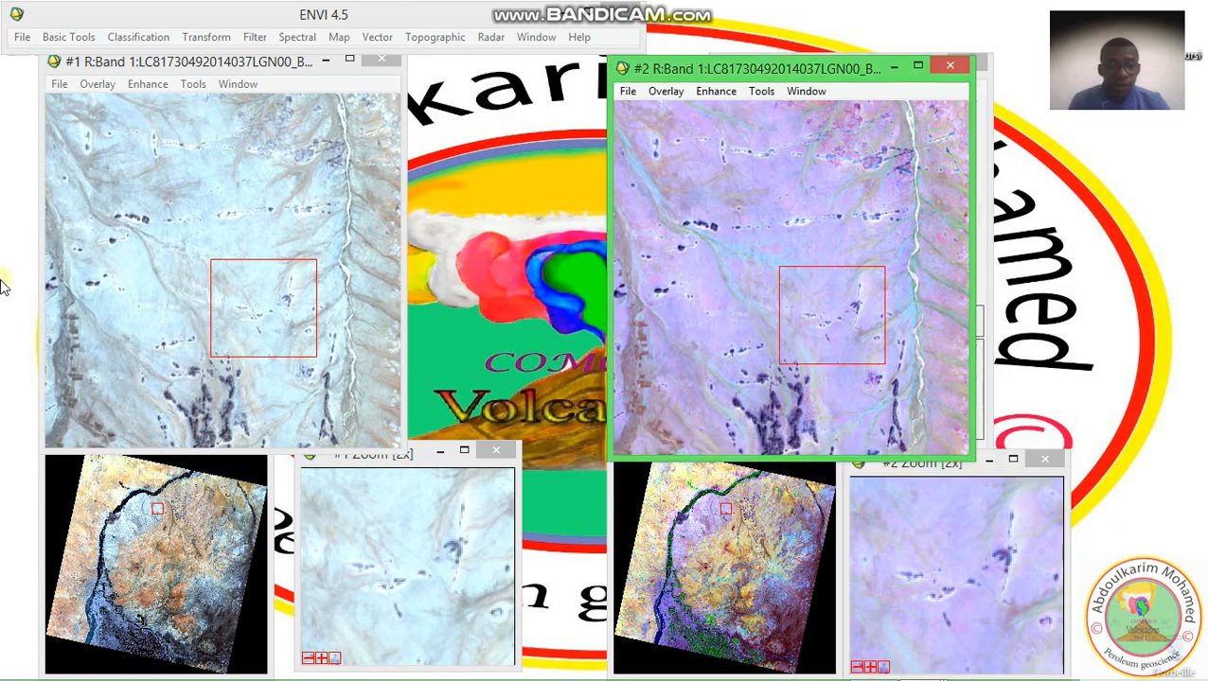
pyautogui.click(156, 559)
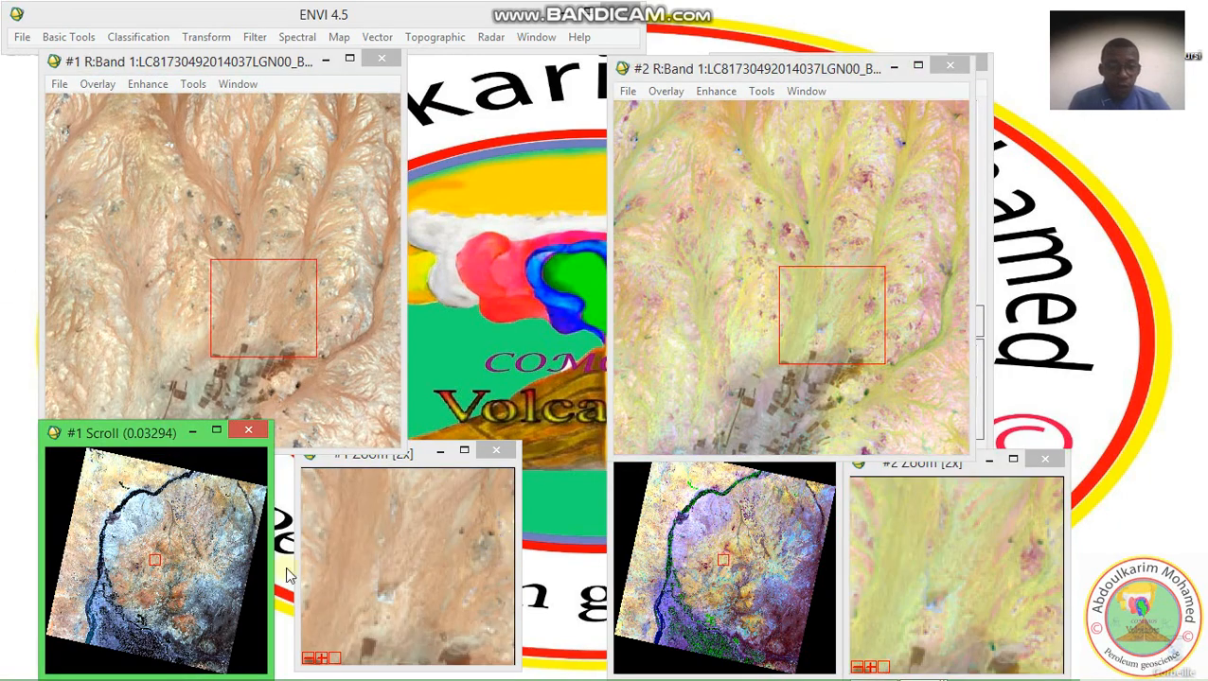
pyautogui.click(208, 587)
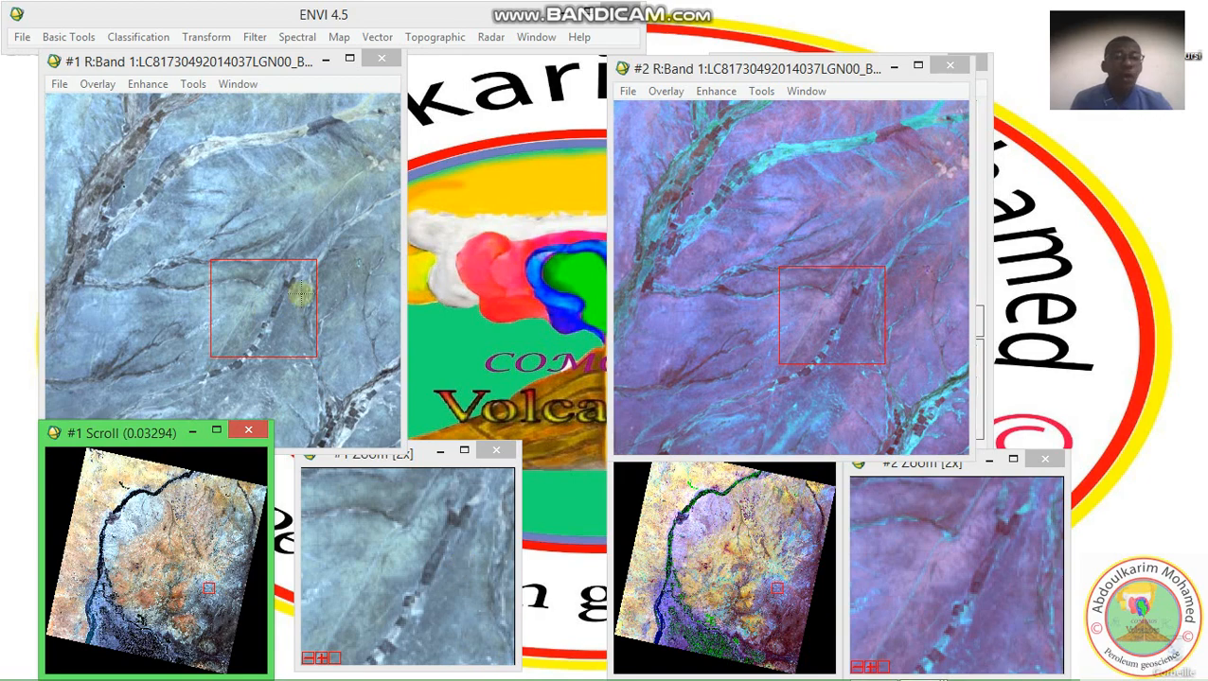
# Open the Cursor Location/Value read-out from display #1 and place its window over display #2
pyautogui.click(193, 85)
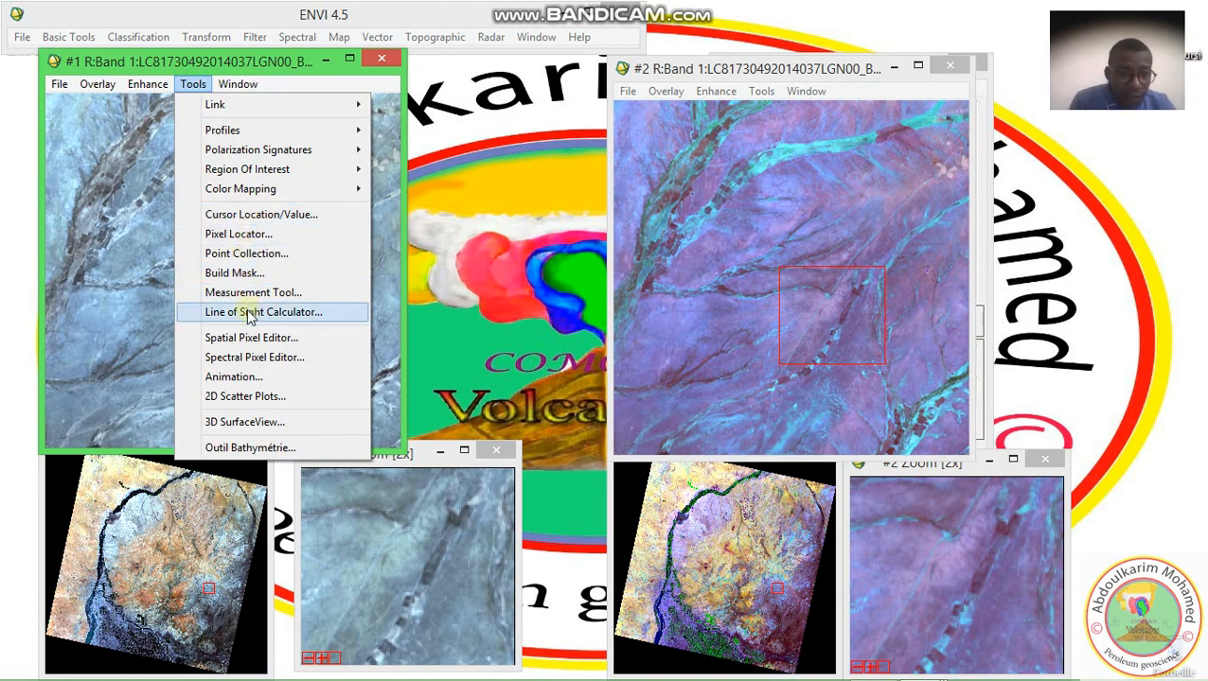
pyautogui.click(240, 216)
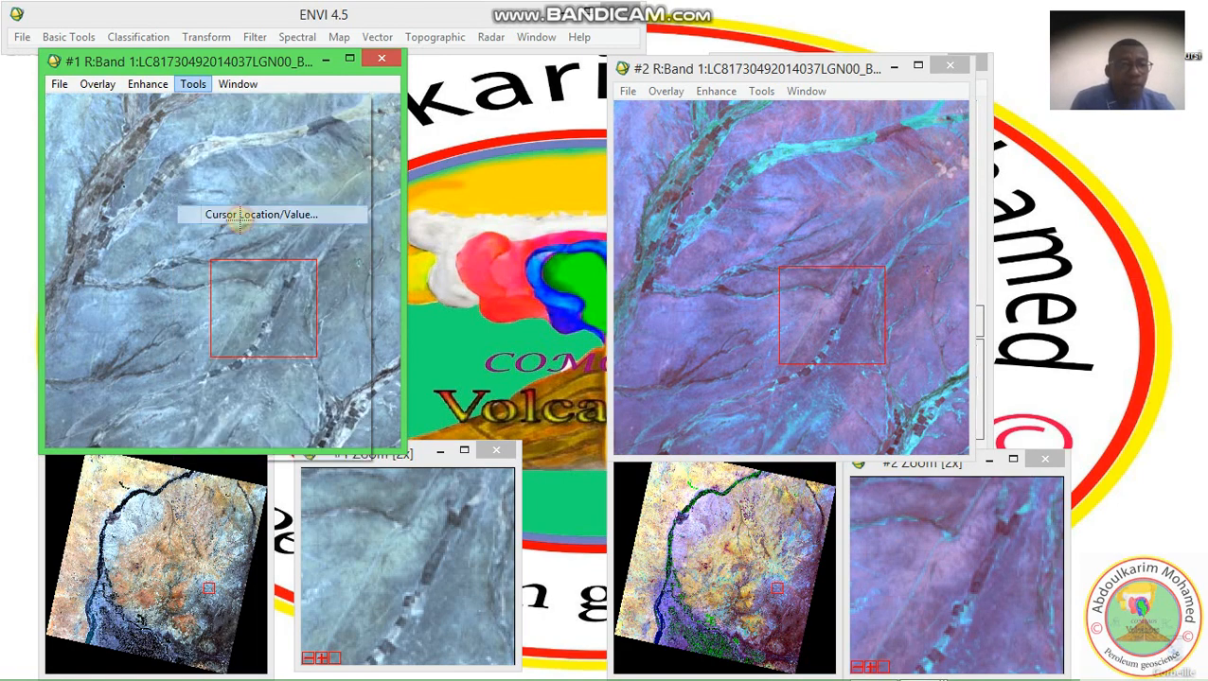
pyautogui.moveTo(601, 162); pyautogui.dragTo(658, 147)
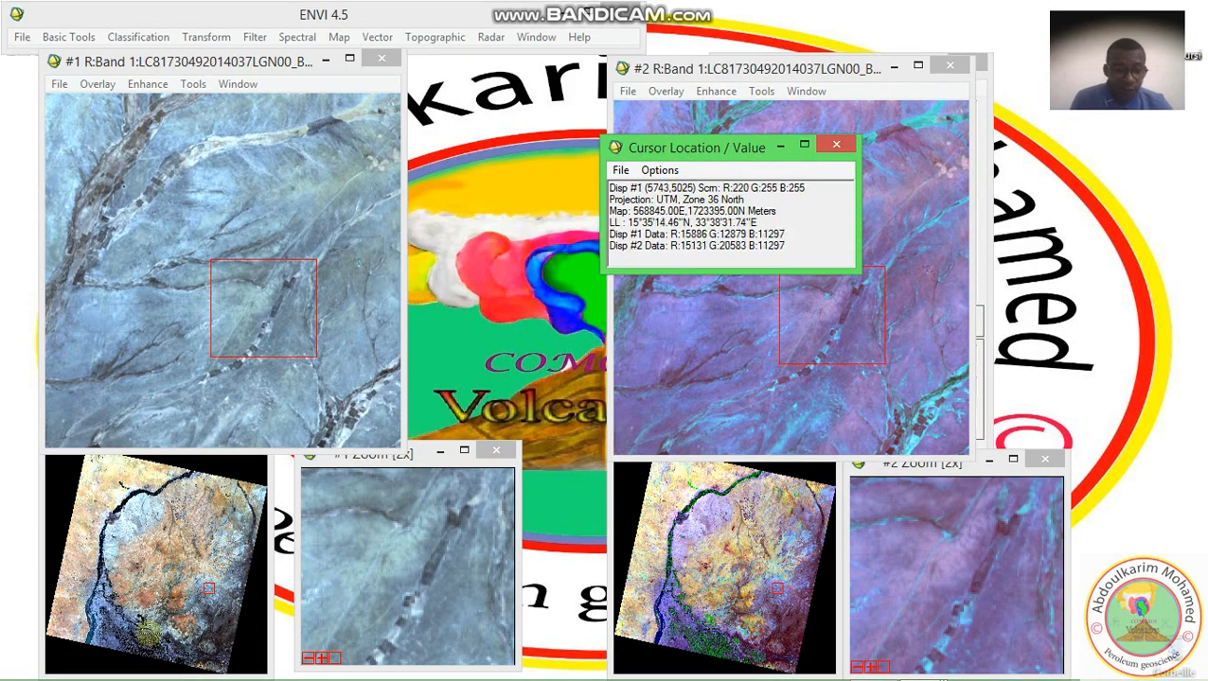
# Examine the coordinates and pixel values of the circular irrigated fields in both linked displays, and close the read-out
pyautogui.click(149, 636)
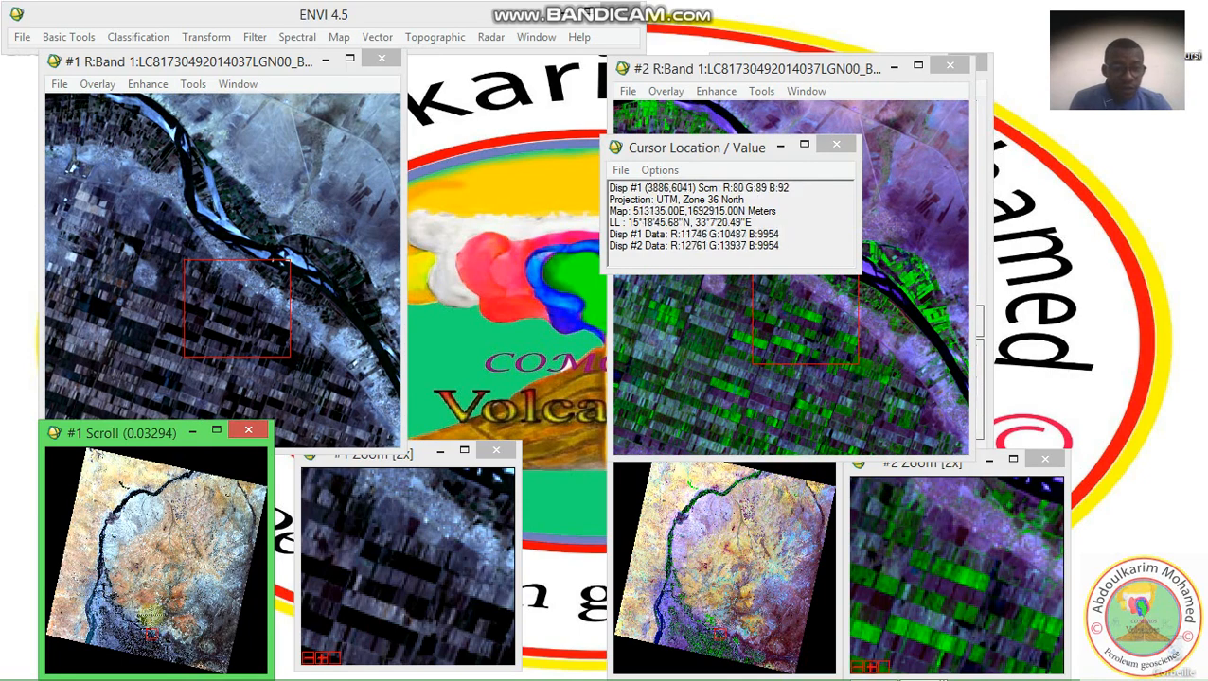
pyautogui.click(143, 616)
pyautogui.click(139, 616)
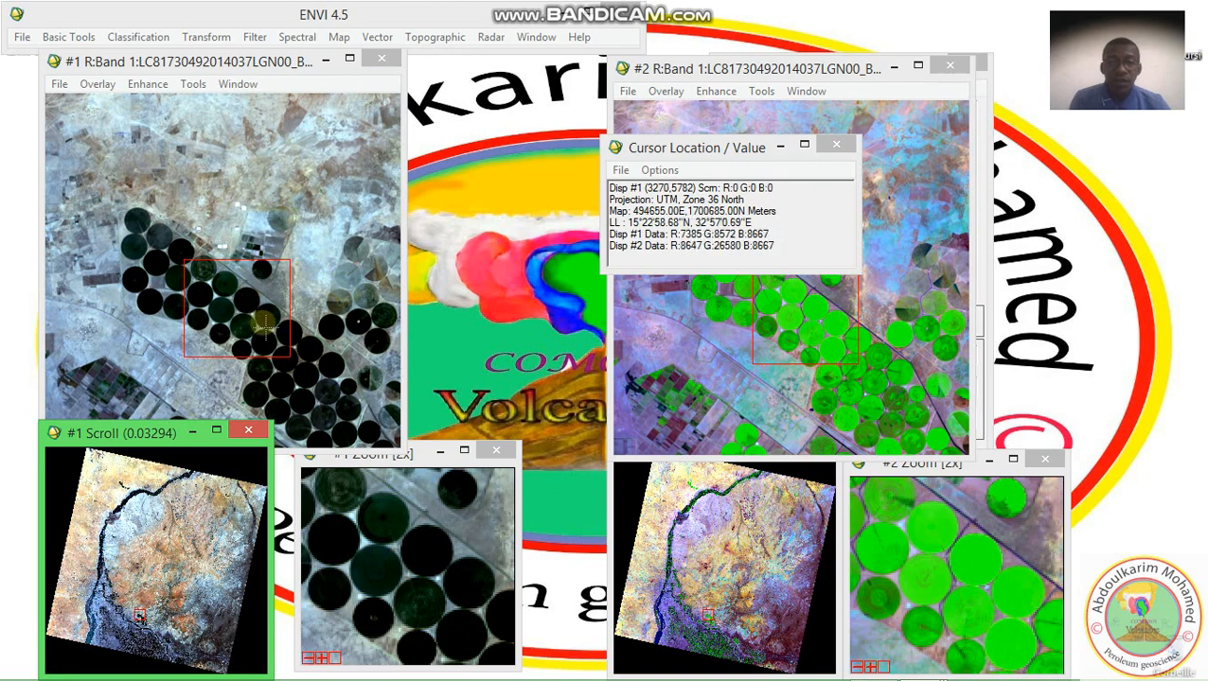
pyautogui.click(337, 279)
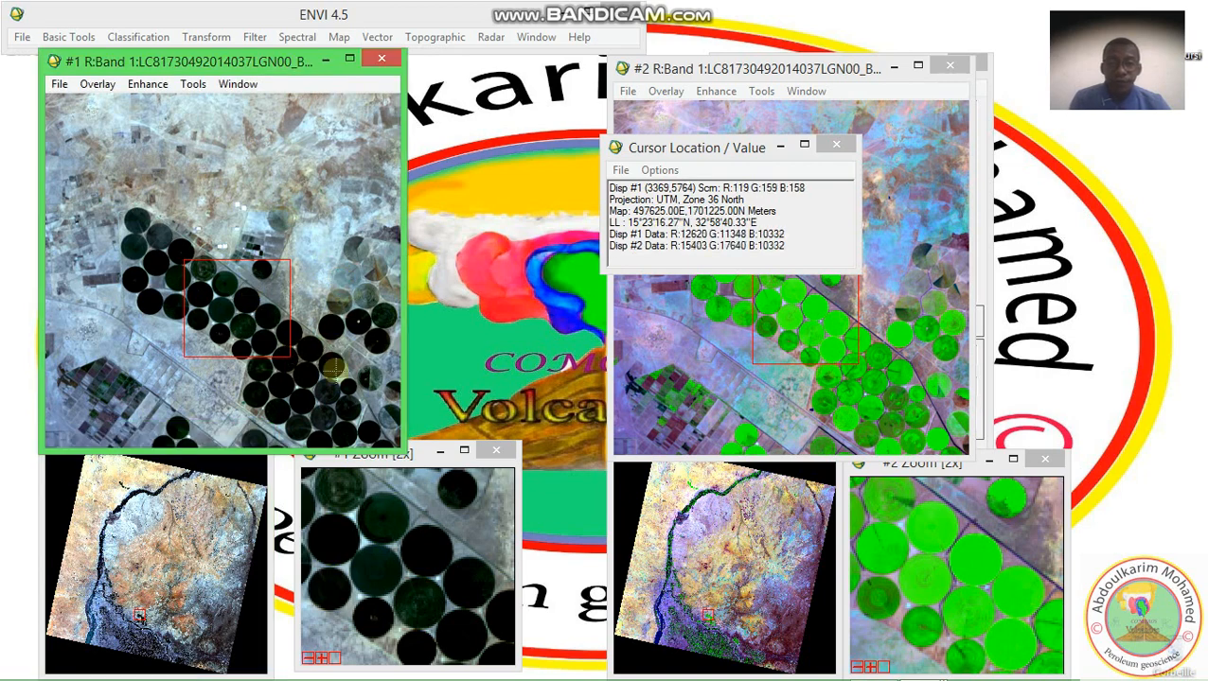
pyautogui.click(348, 563)
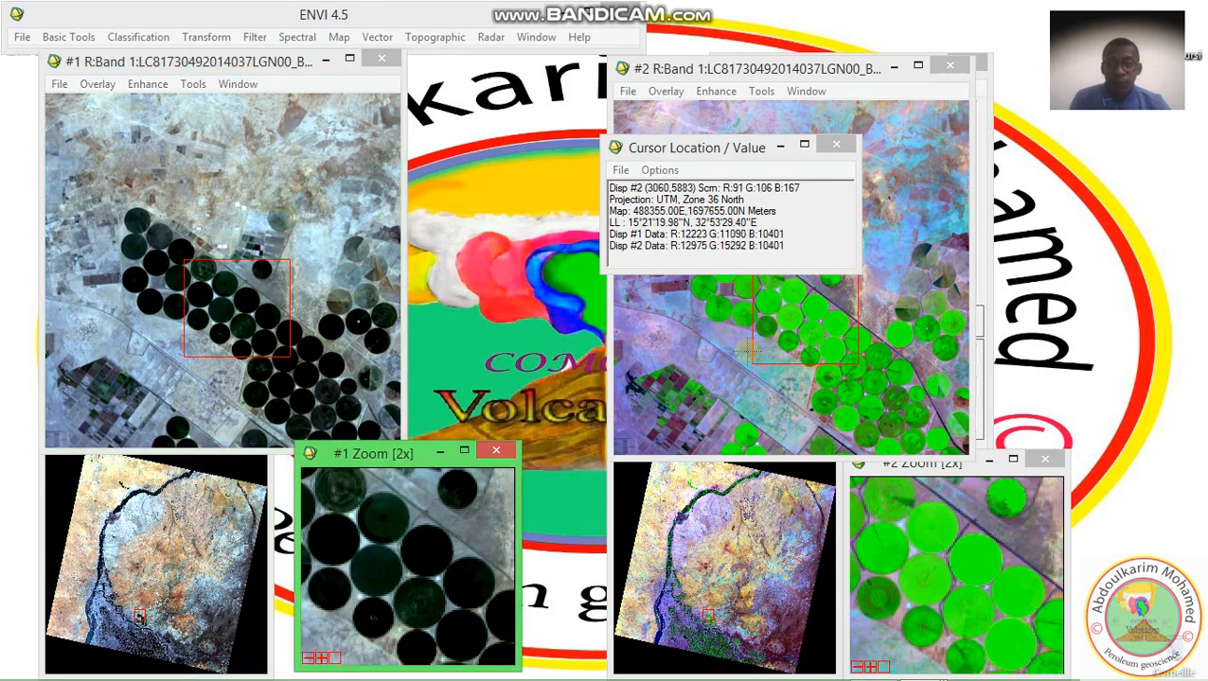
pyautogui.click(835, 352)
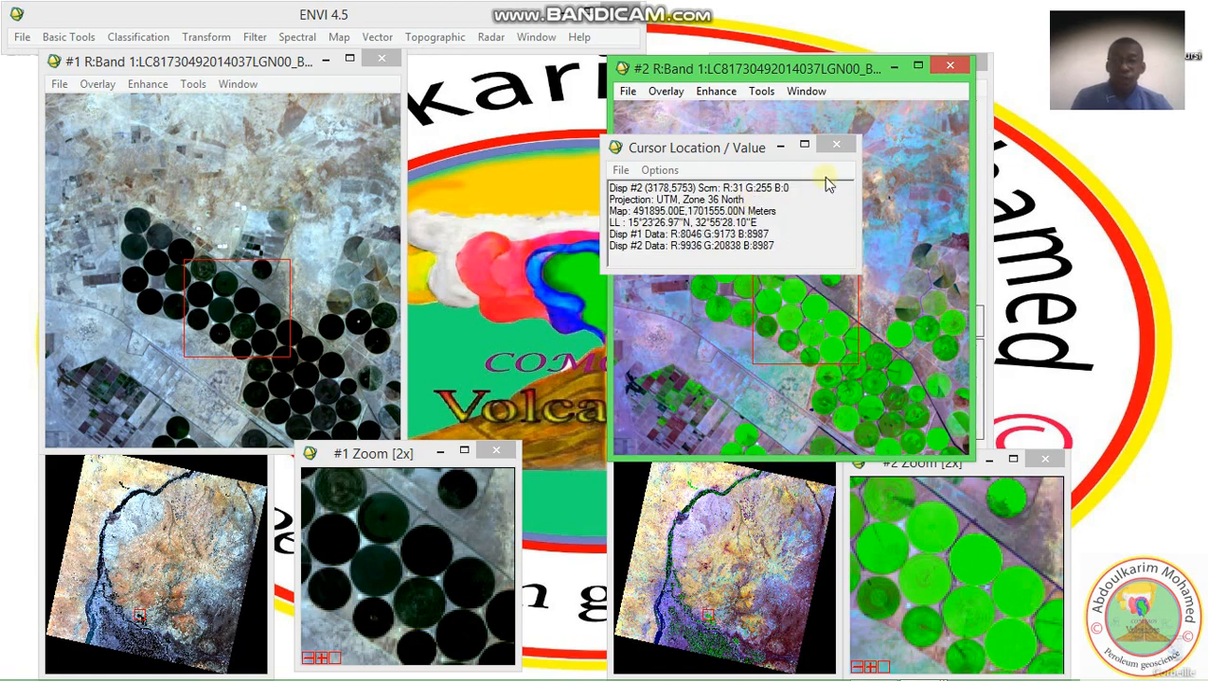
pyautogui.click(833, 148)
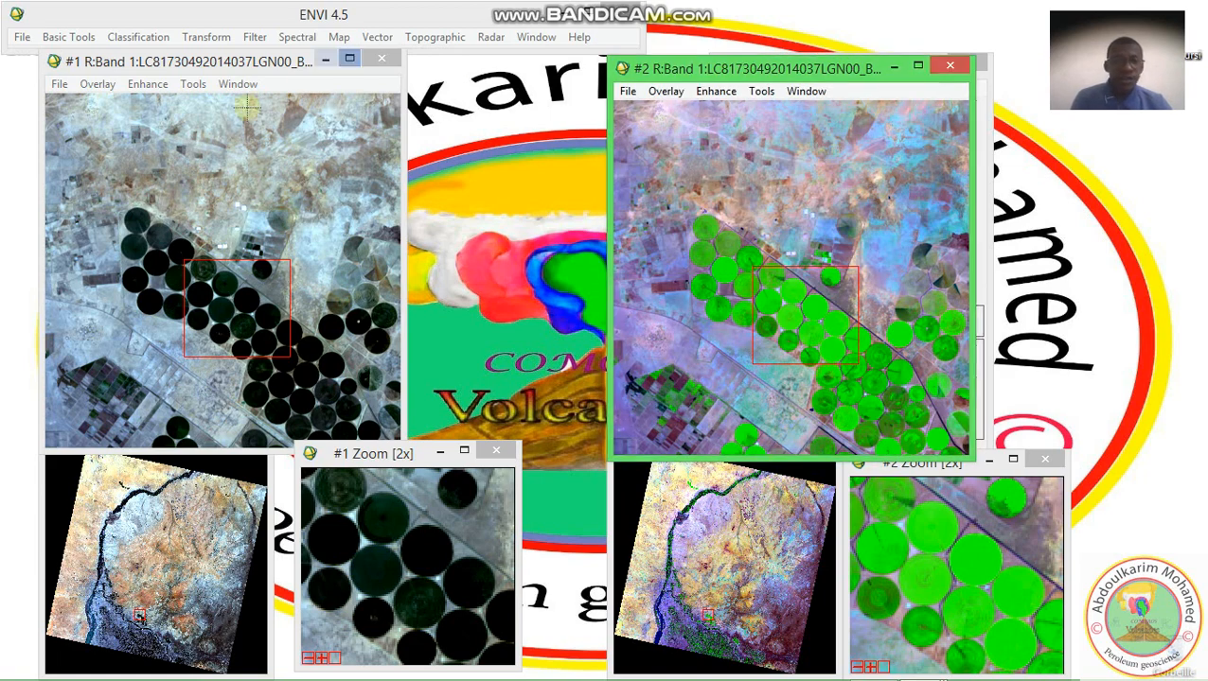
# Open the Measurement Tool for display #1's image window and place its window over display #2
pyautogui.click(193, 85)
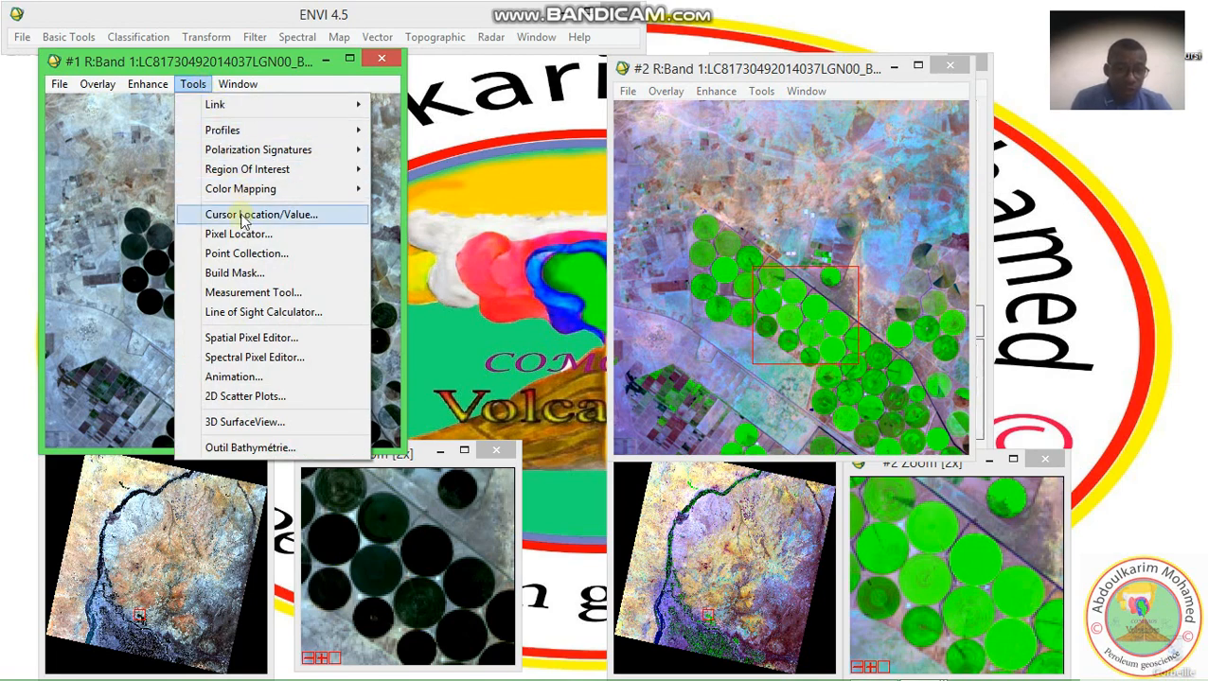
pyautogui.click(242, 295)
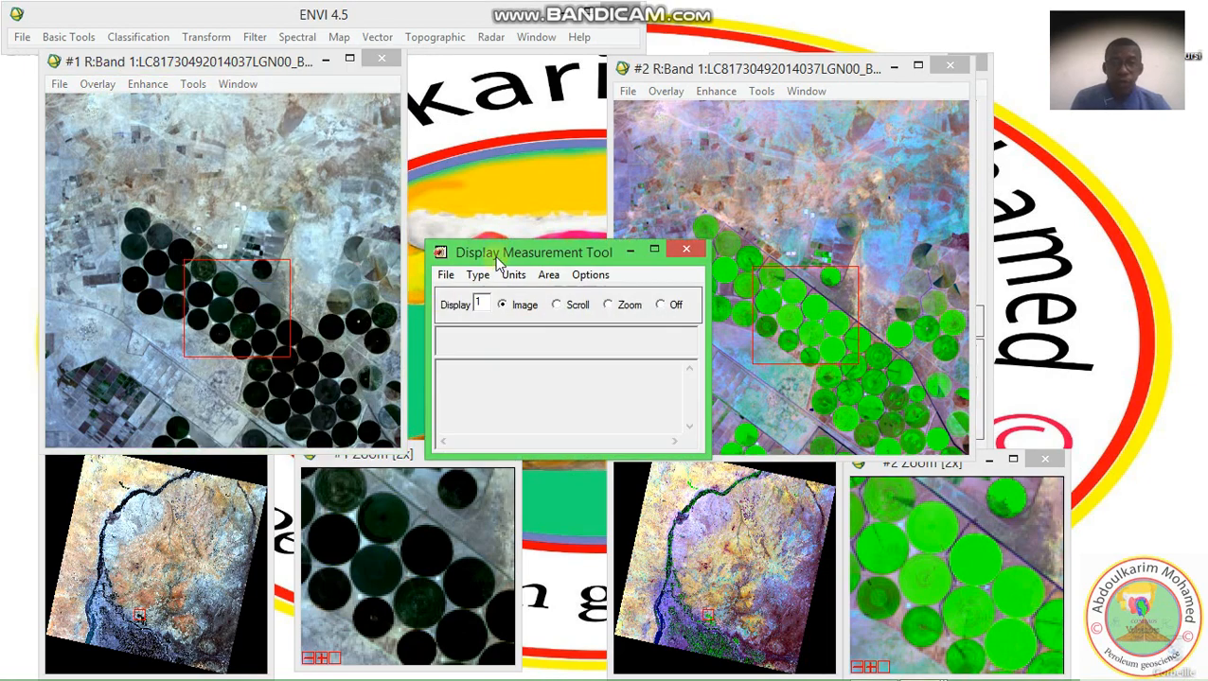
pyautogui.moveTo(497, 256); pyautogui.dragTo(664, 171)
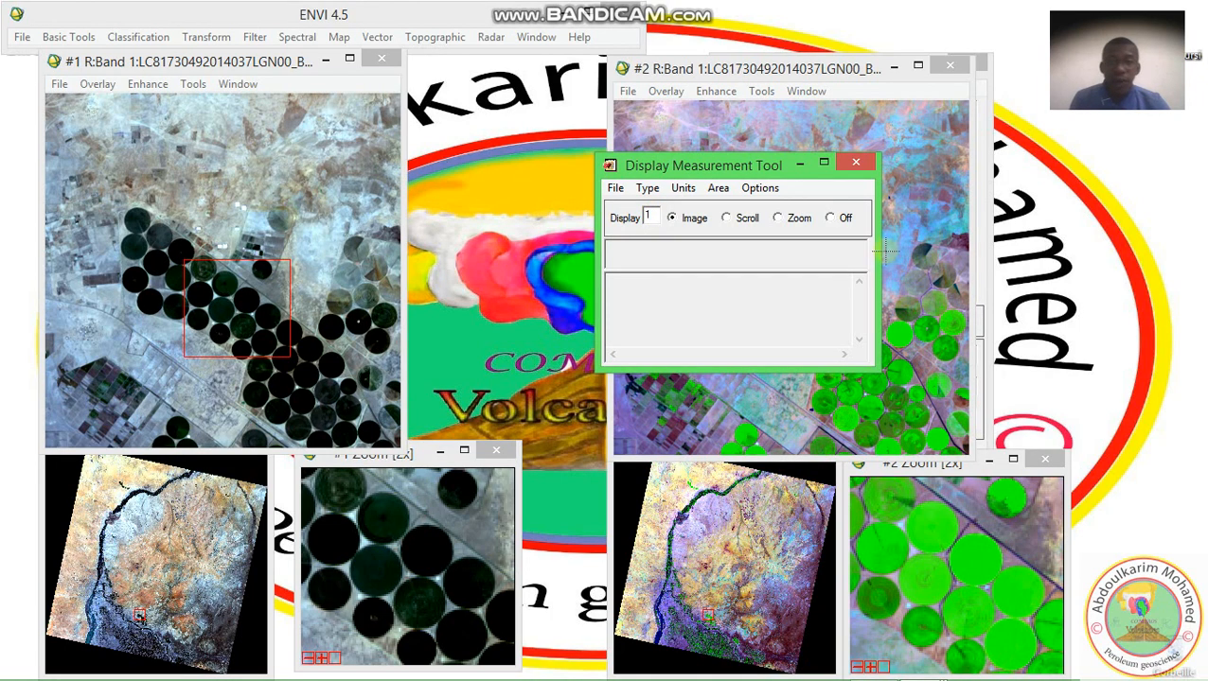
pyautogui.click(688, 223)
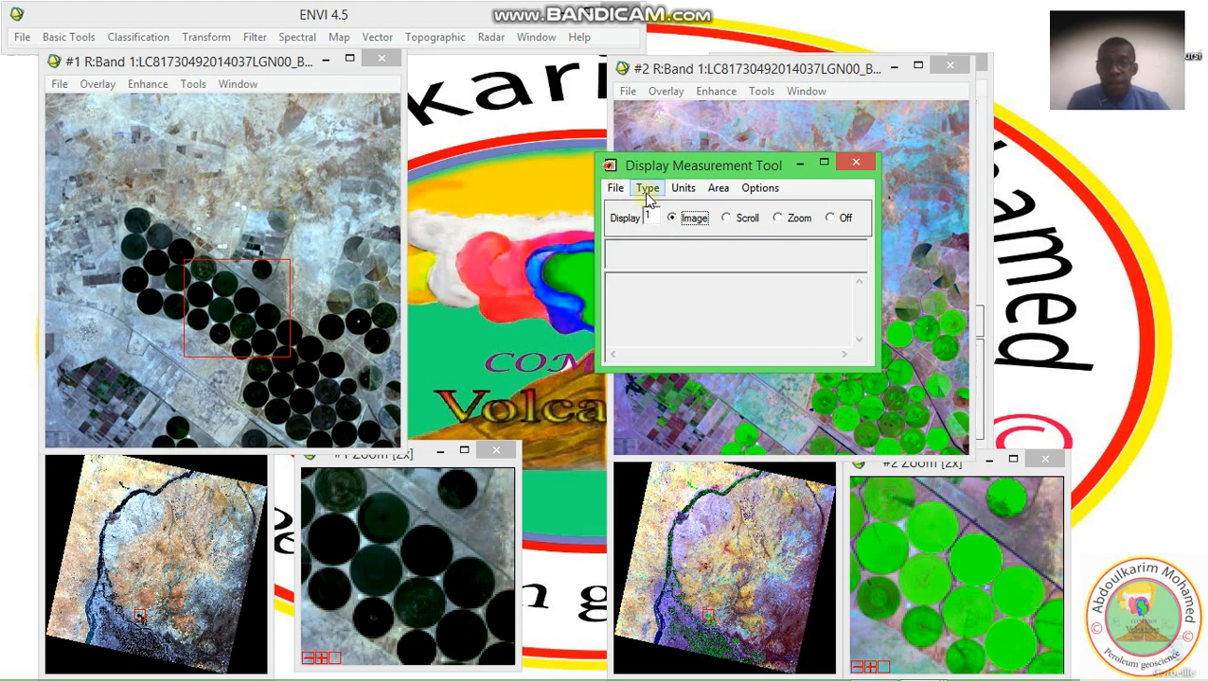
# Review the measurement shape types, set the measurement units to Kms, and check the area unit options
pyautogui.click(647, 189)
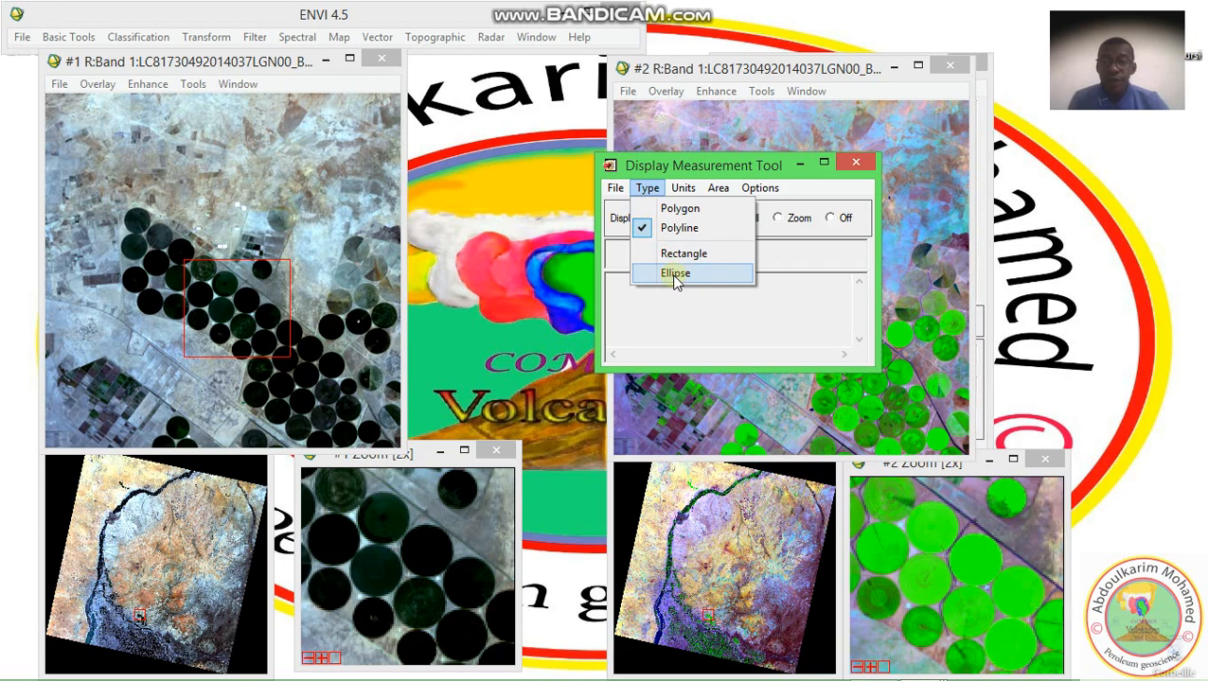
pyautogui.moveTo(672, 194)
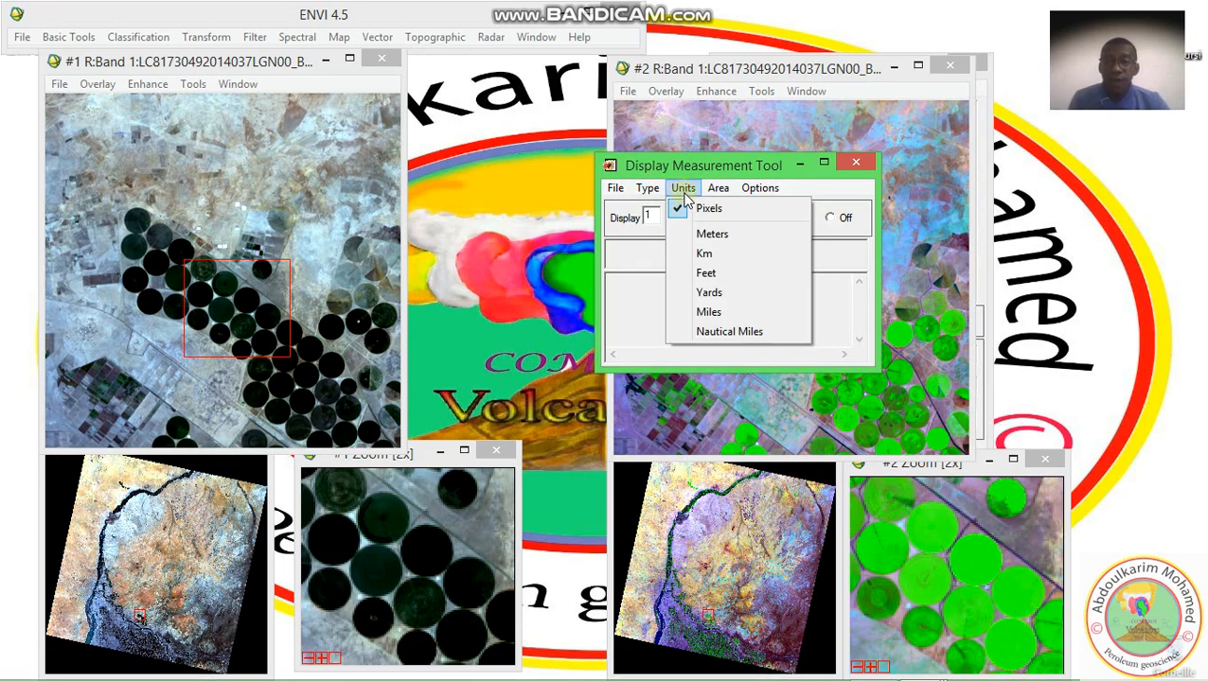
pyautogui.click(705, 253)
pyautogui.click(717, 189)
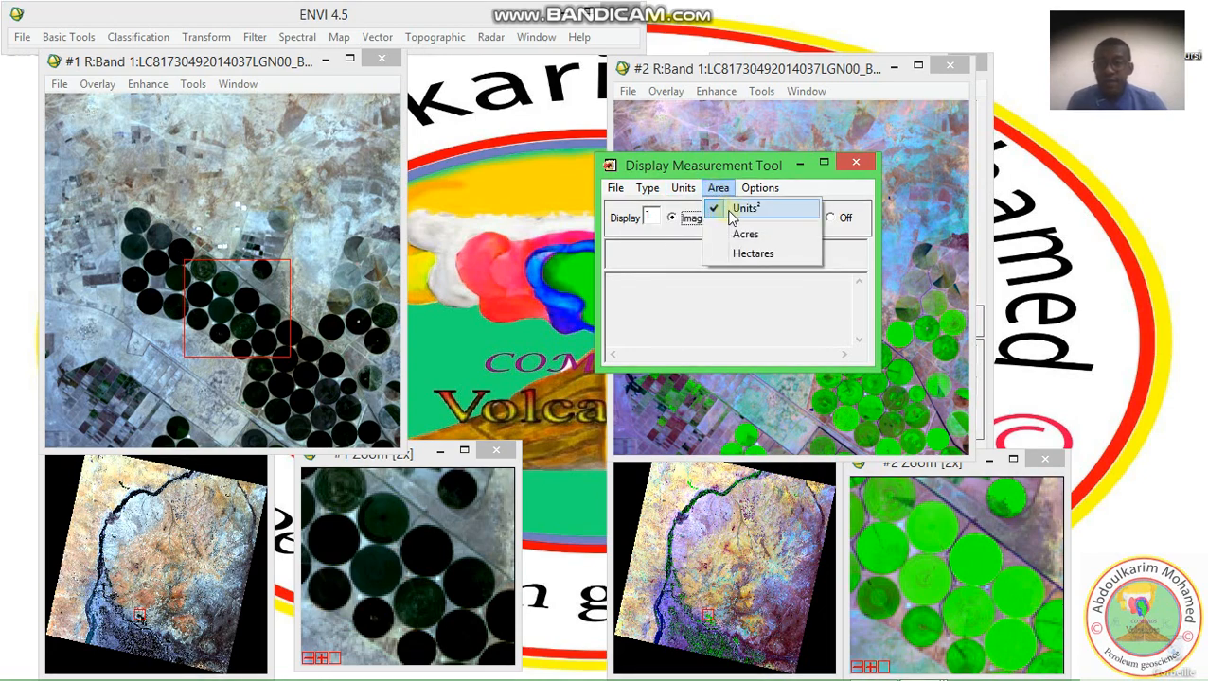
pyautogui.click(701, 175)
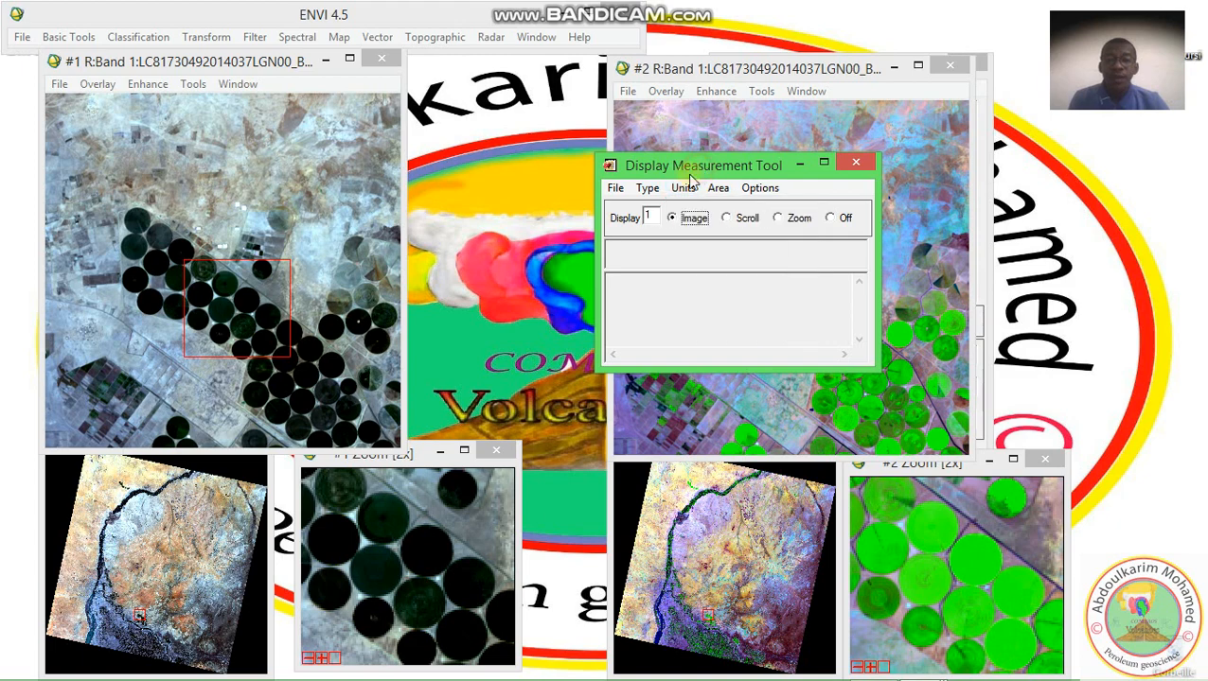
# Measure the distance along the belt of circular fields in display #1 with a polyline, and clear it
pyautogui.click(138, 218)
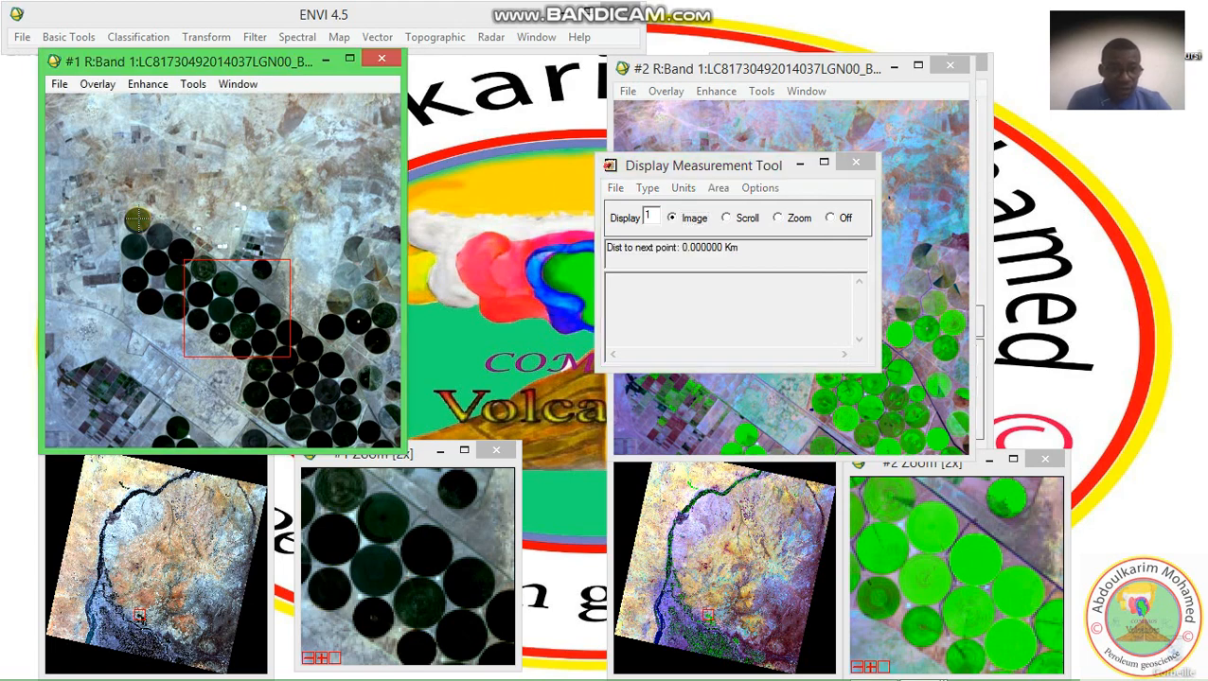
pyautogui.moveTo(138, 219); pyautogui.dragTo(327, 366)
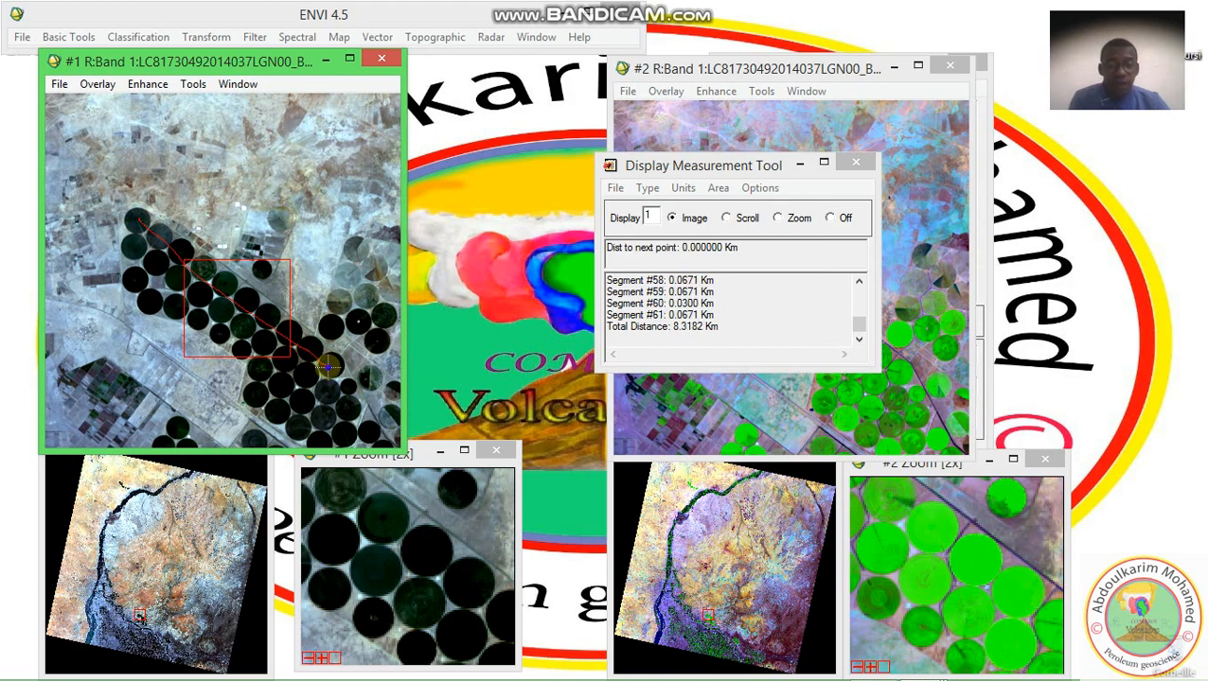
pyautogui.rightClick(326, 365)
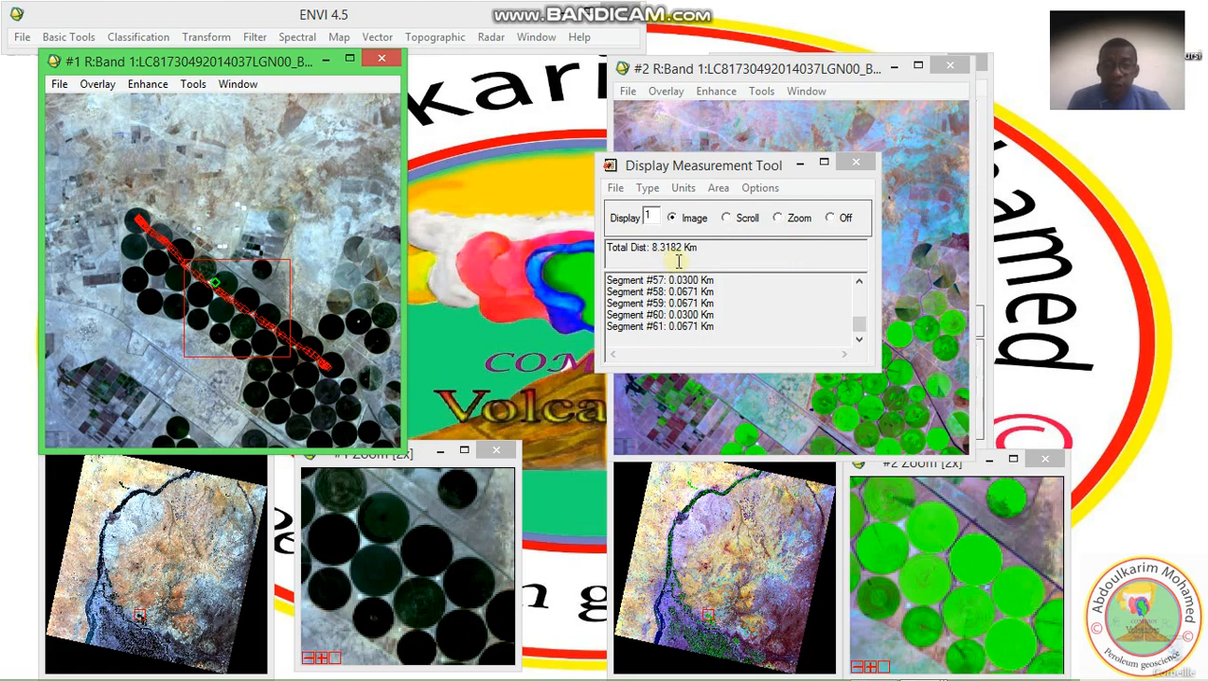
pyautogui.rightClick(216, 170)
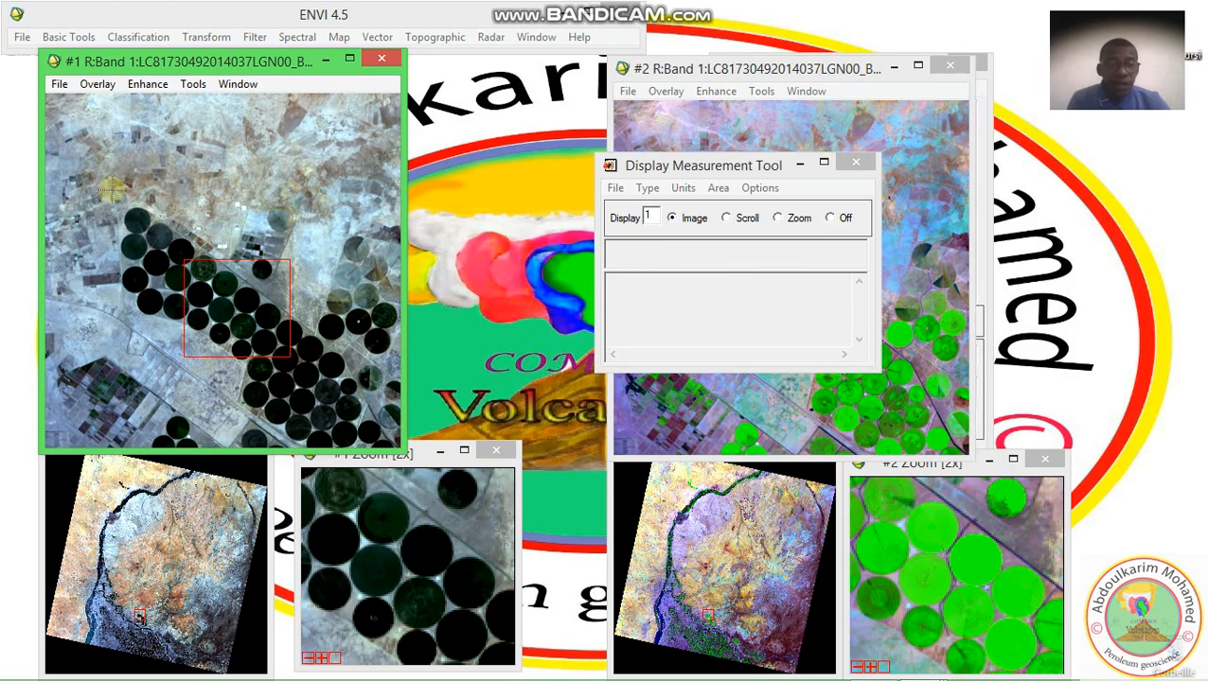
# Measure the perimeter and area of the northwesternmost circular fields in display #1 with a rectangle
pyautogui.click(647, 188)
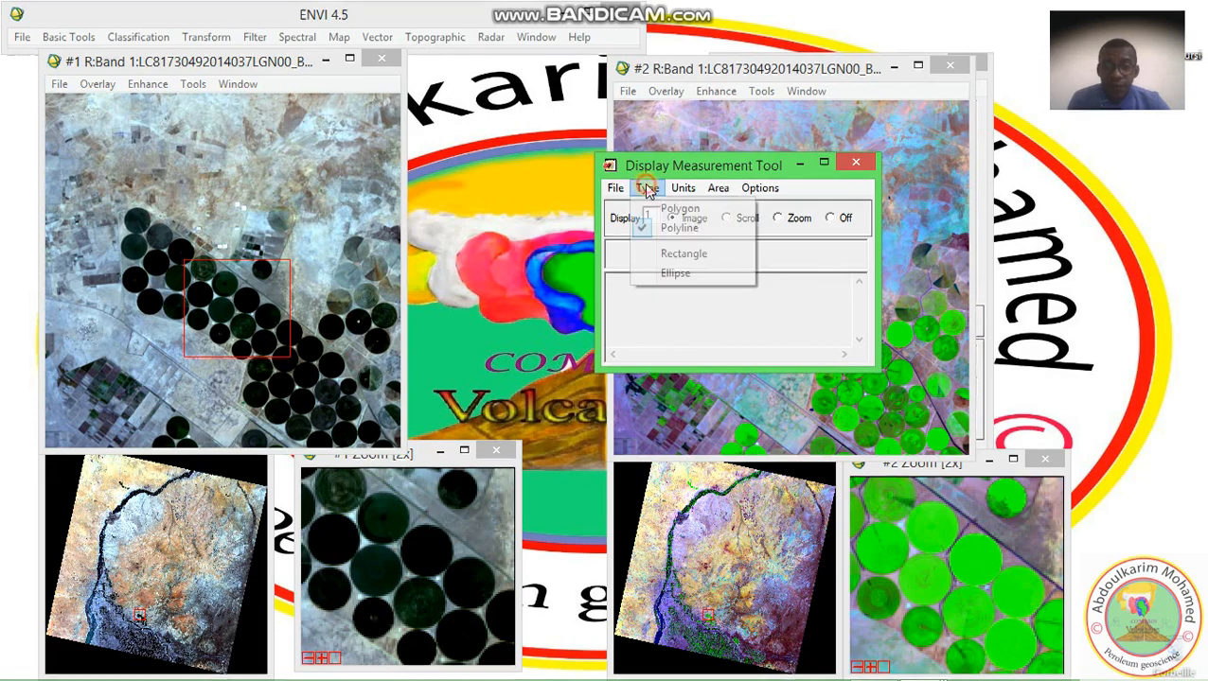
pyautogui.click(670, 258)
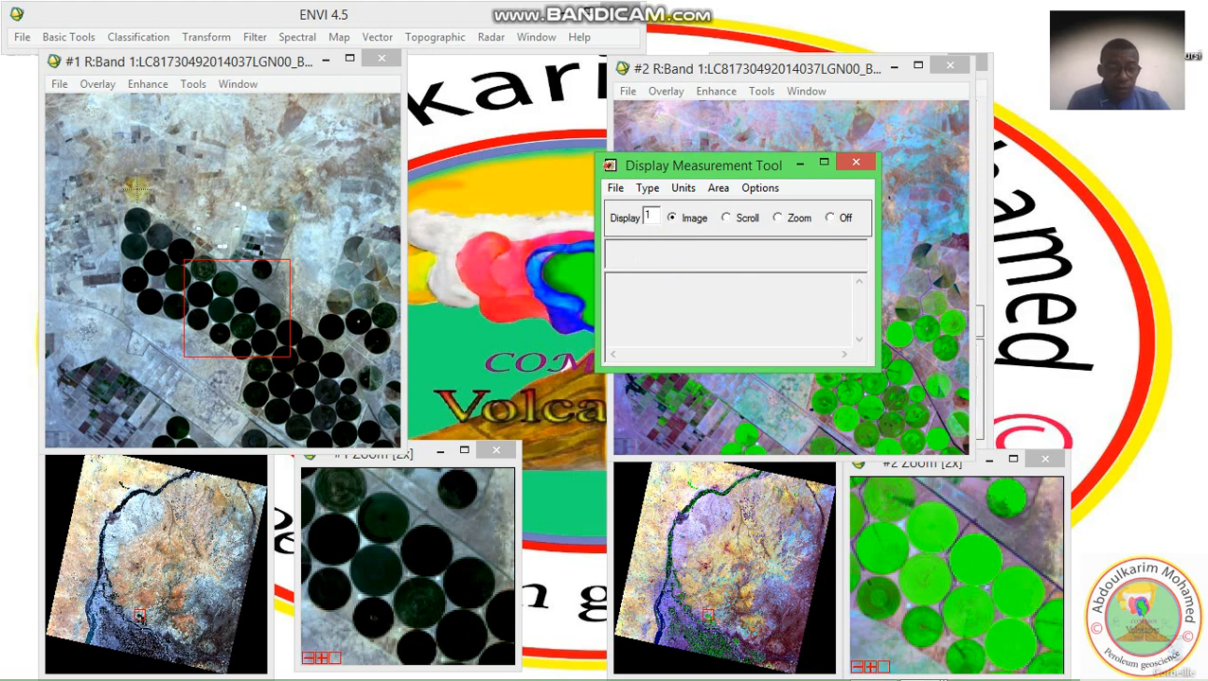
pyautogui.click(99, 203)
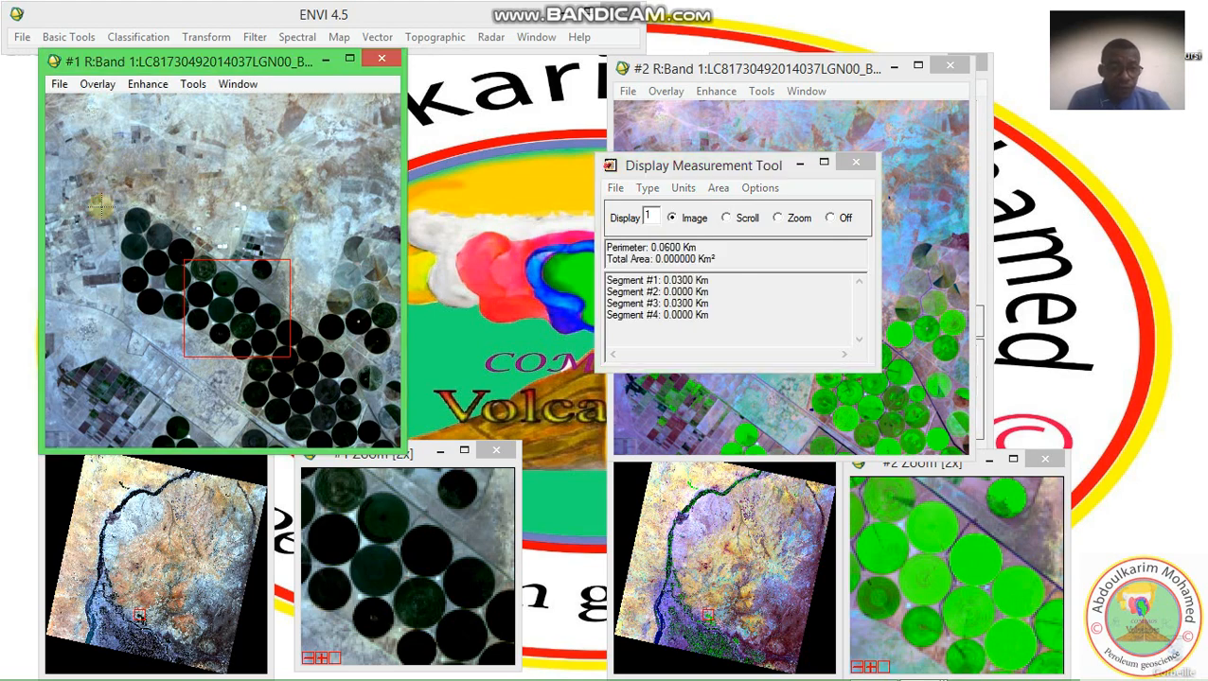
pyautogui.moveTo(99, 204); pyautogui.dragTo(173, 255)
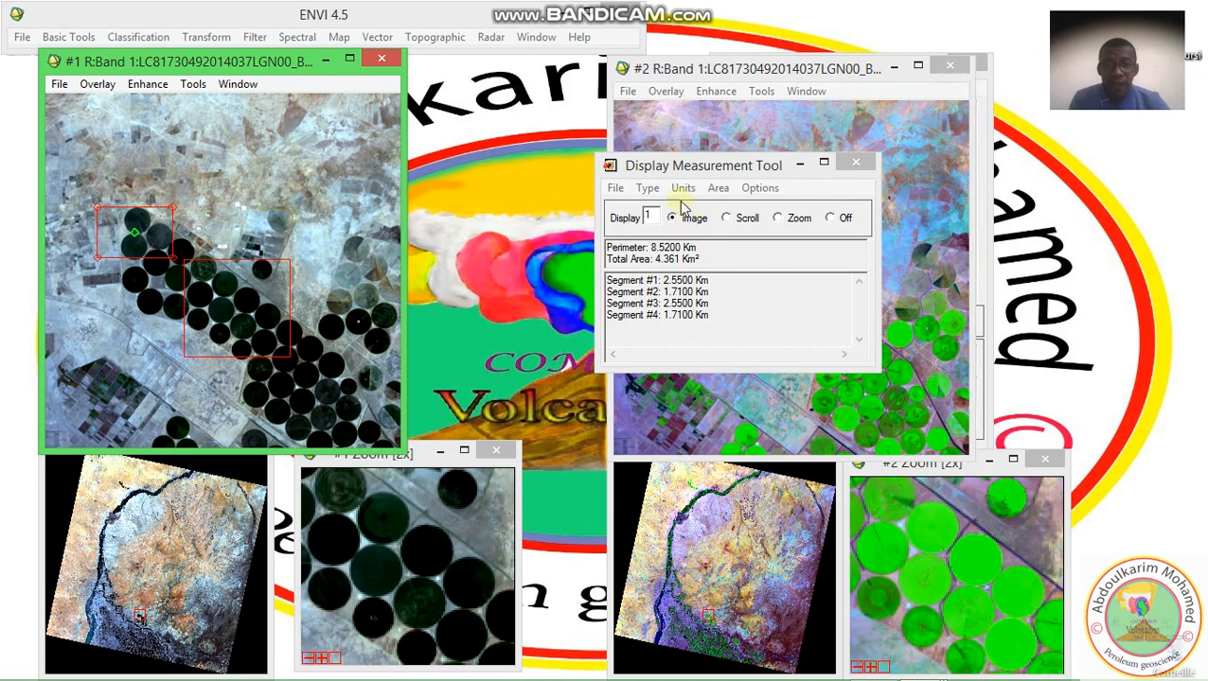
# Measure the circumference and area of the northwesternmost circular field with an ellipse, and clear the shape
pyautogui.click(648, 187)
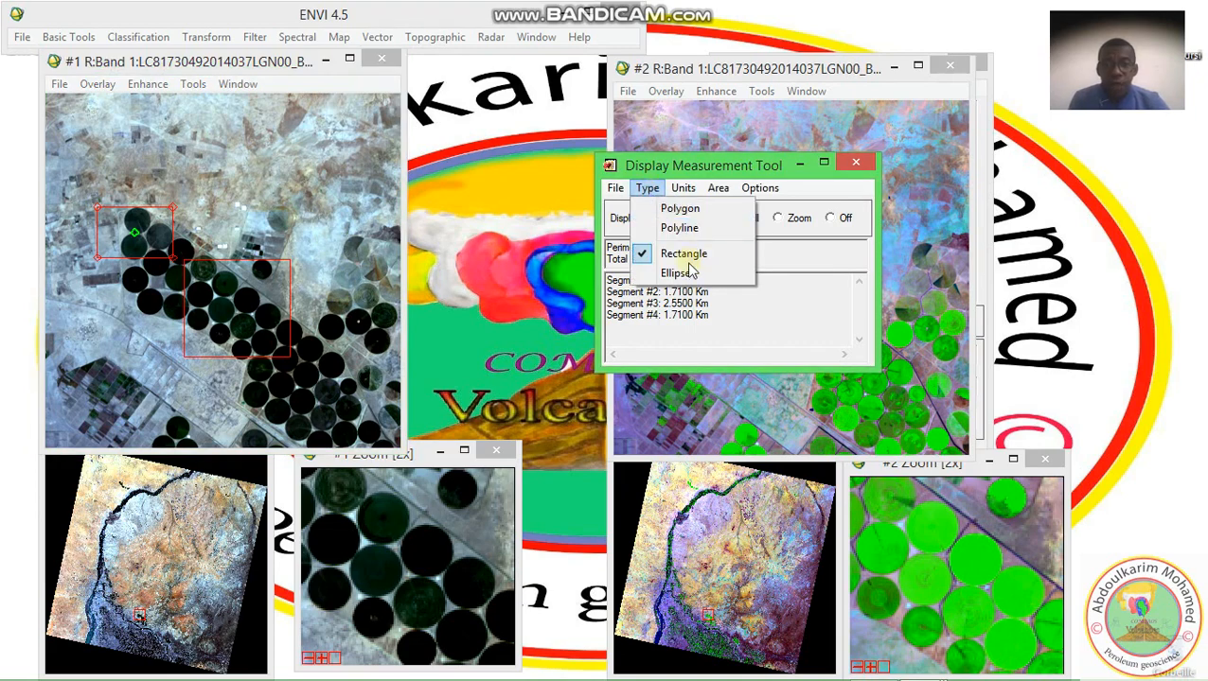
pyautogui.click(686, 271)
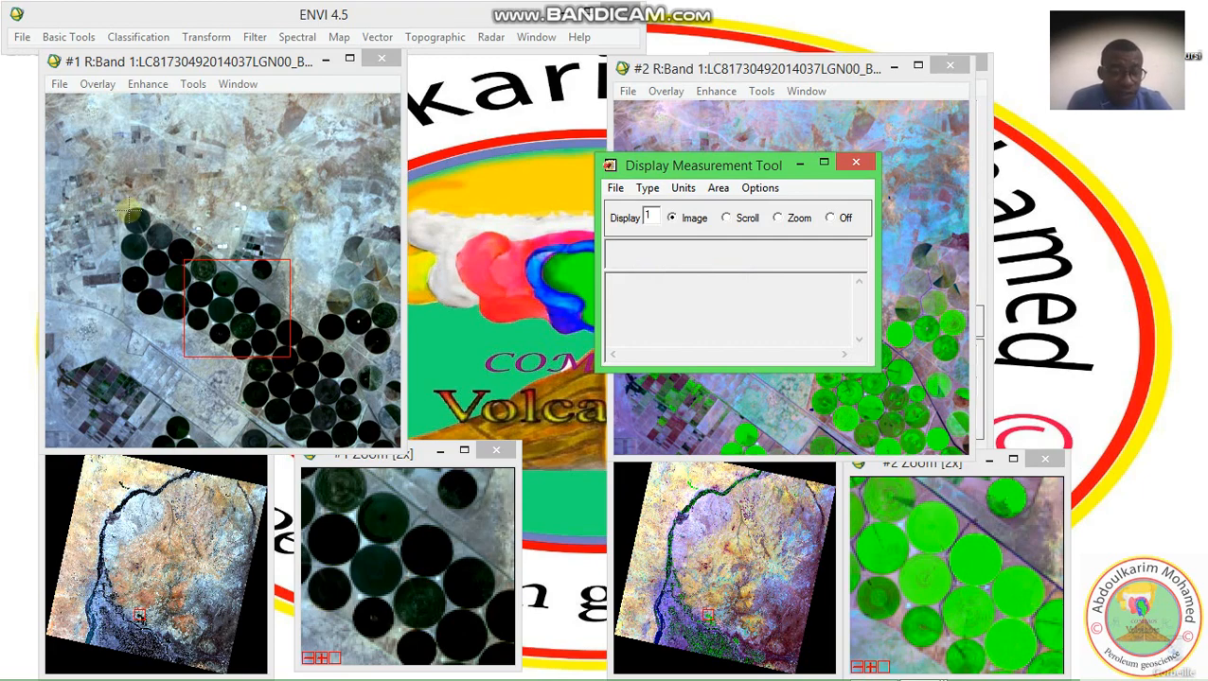
pyautogui.moveTo(131, 210)
pyautogui.mouseDown()
pyautogui.moveTo(148, 229)
pyautogui.moveTo(140, 221)
pyautogui.mouseUp()
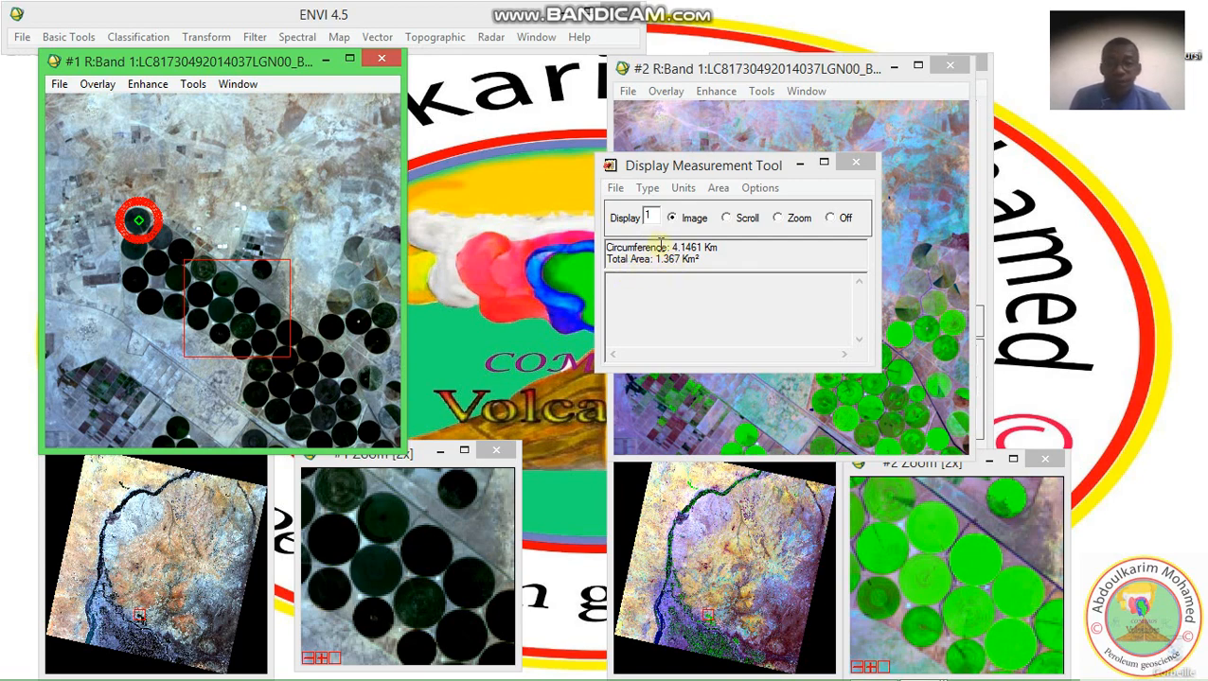
pyautogui.rightClick(348, 190)
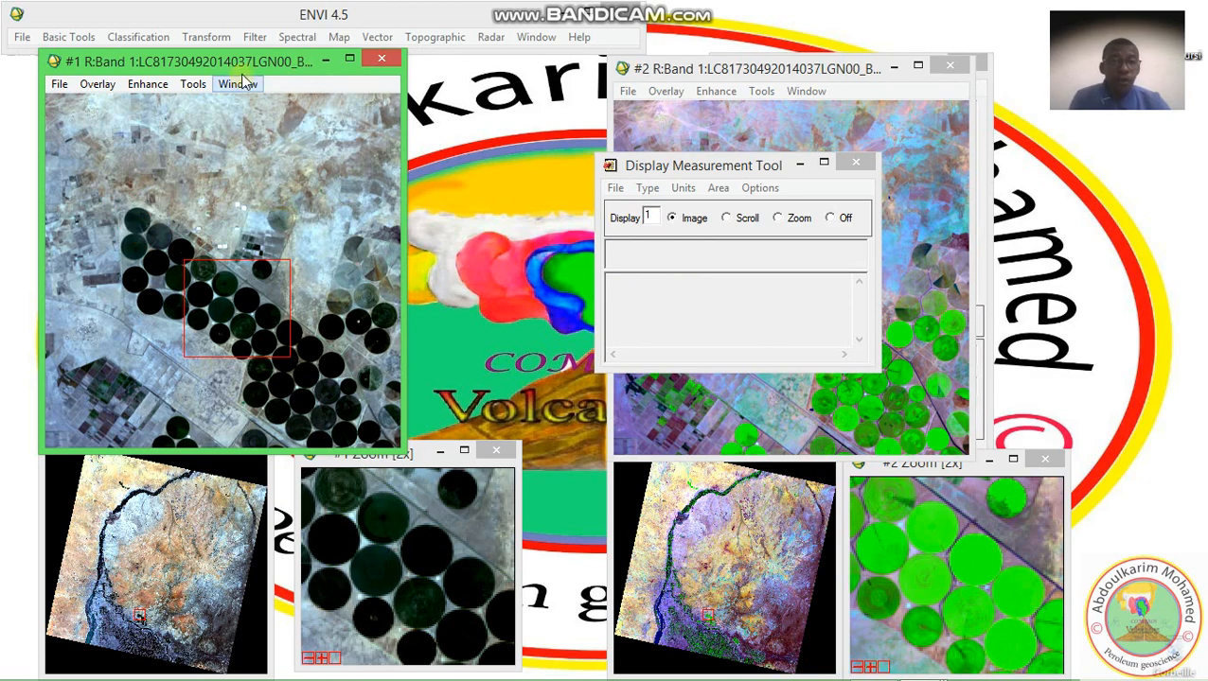
# Check the northwesternmost circular field in display #1 with Cursor Location/Value, and close both the read-out and the Measurement Tool
pyautogui.moveTo(243, 67); pyautogui.dragTo(242, 94)
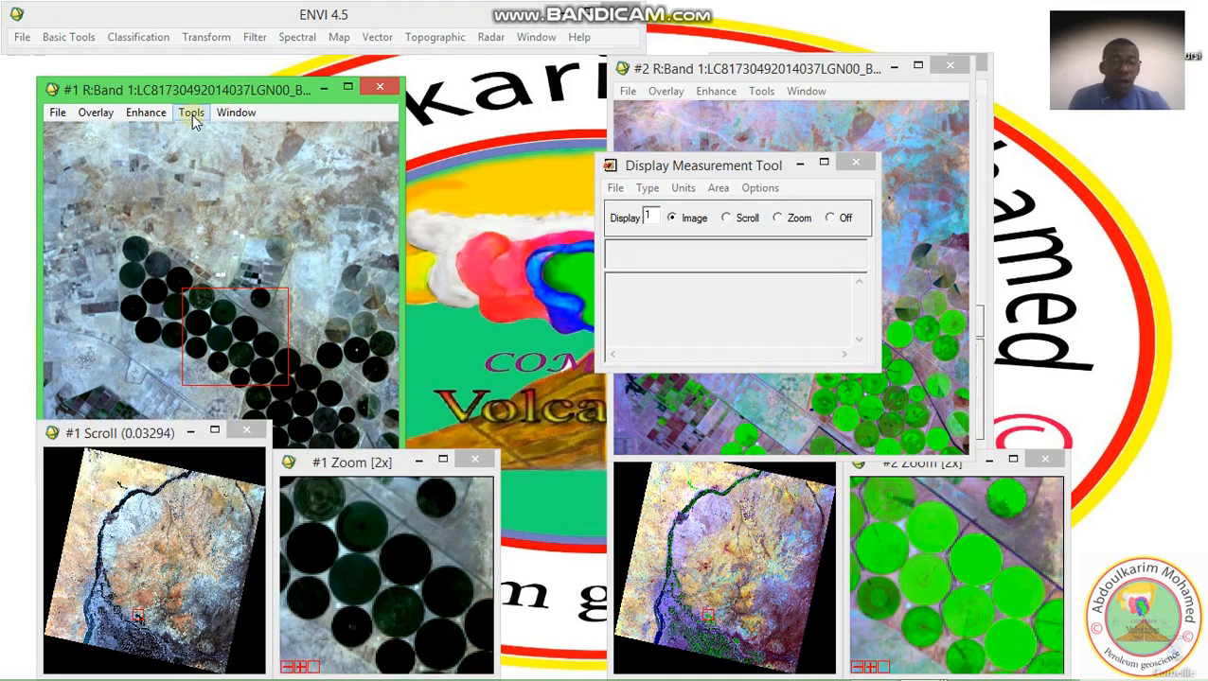
pyautogui.click(192, 115)
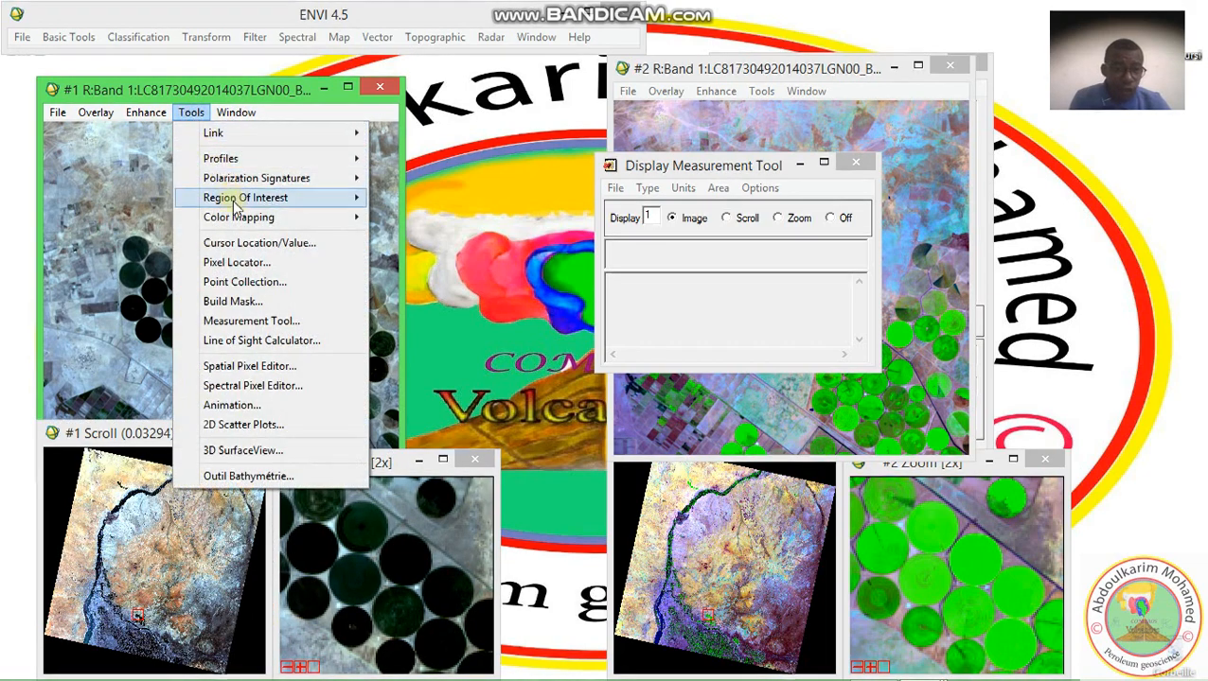
pyautogui.click(239, 245)
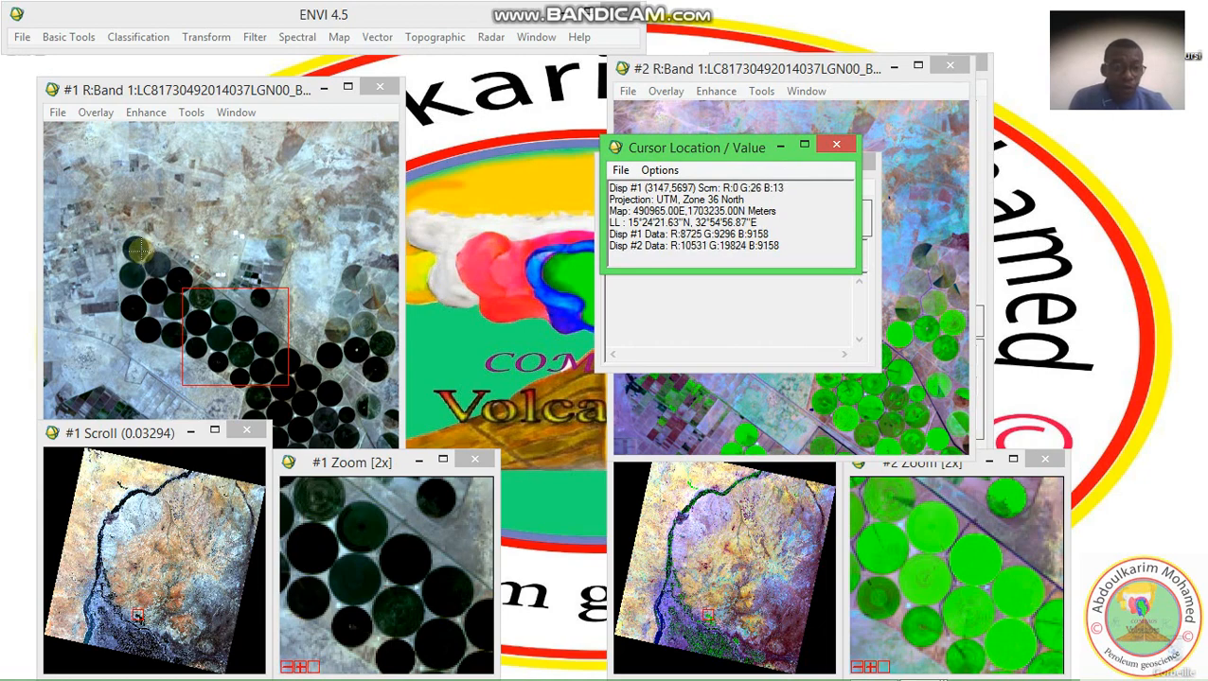
pyautogui.click(139, 253)
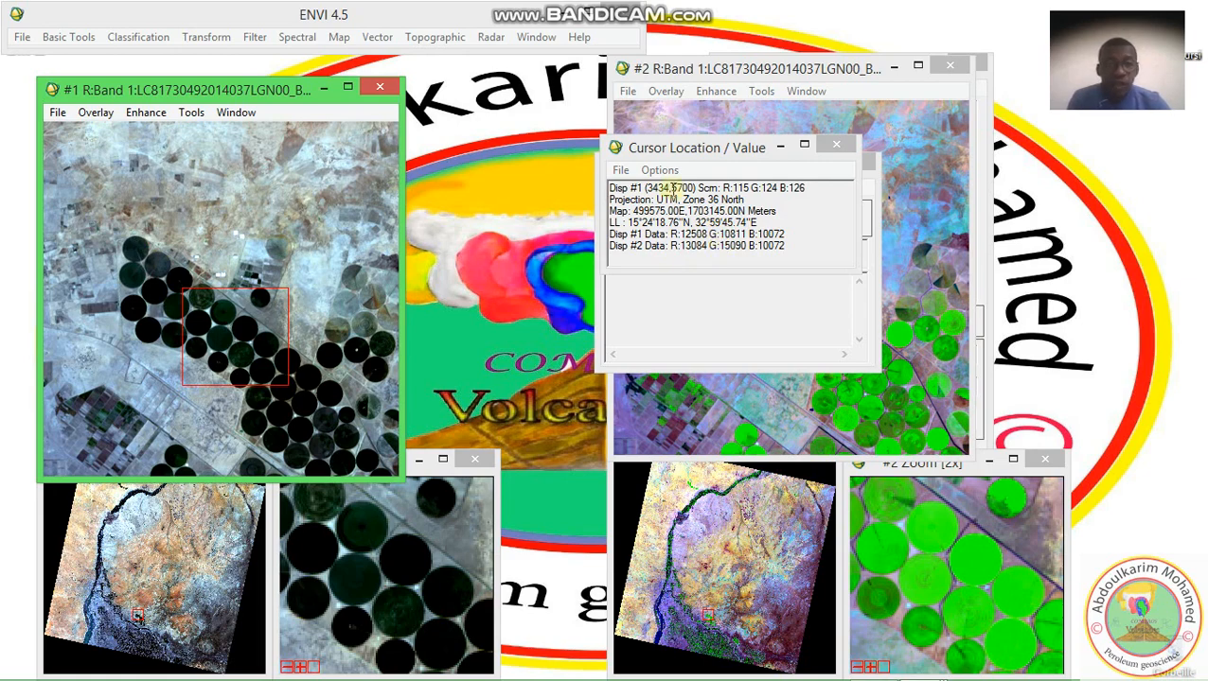
pyautogui.click(828, 148)
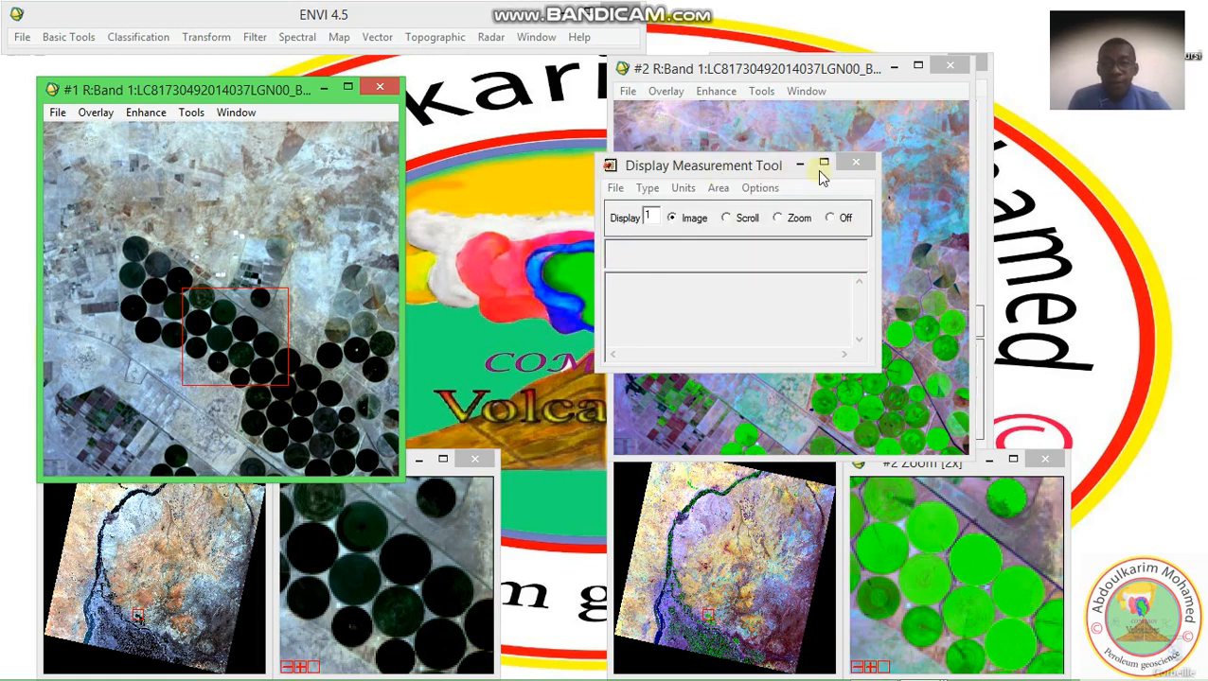
pyautogui.click(852, 161)
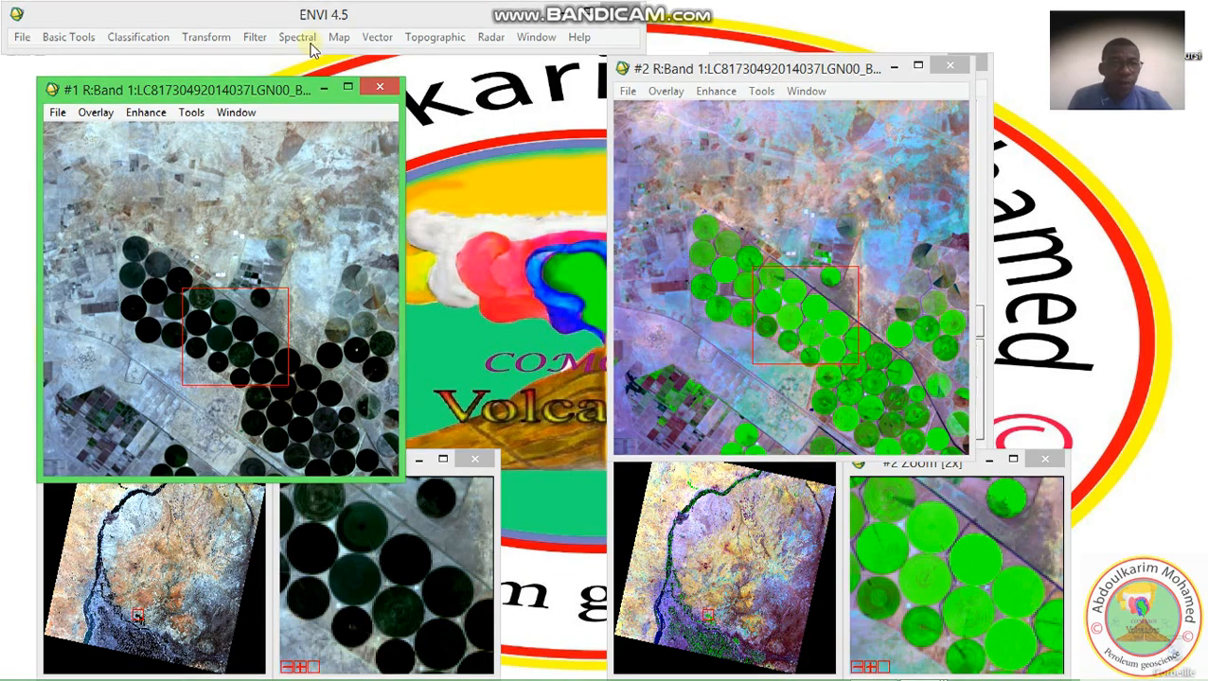
pyautogui.click(192, 113)
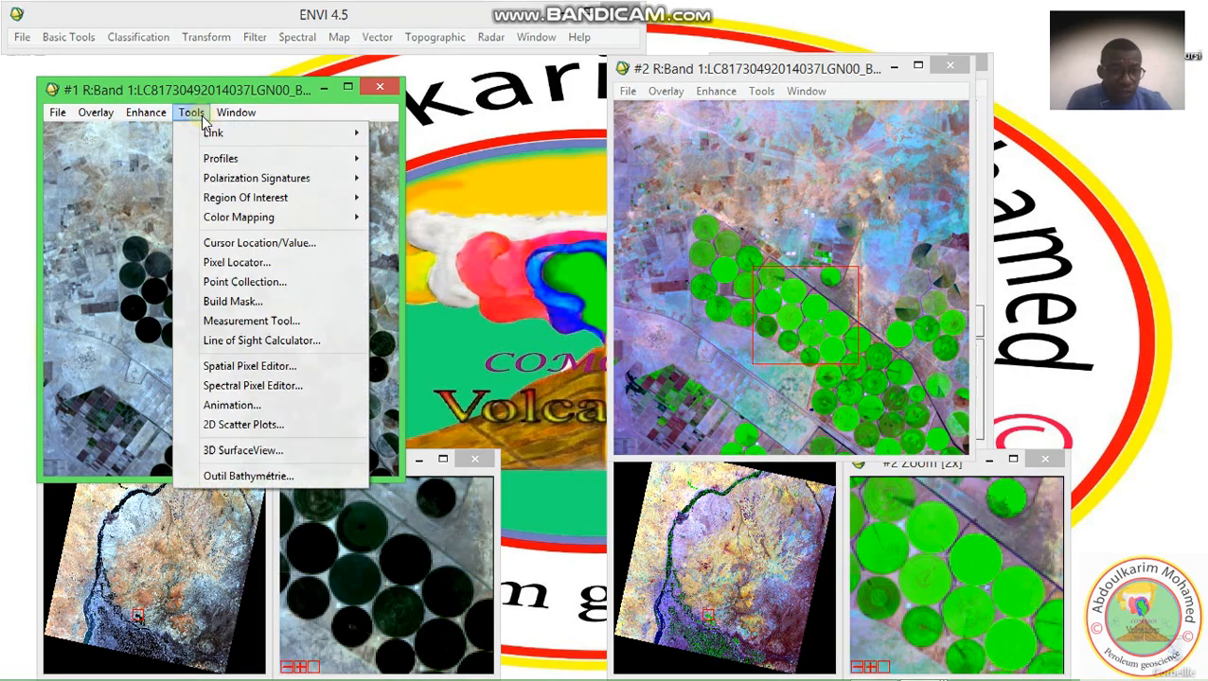
pyautogui.click(258, 452)
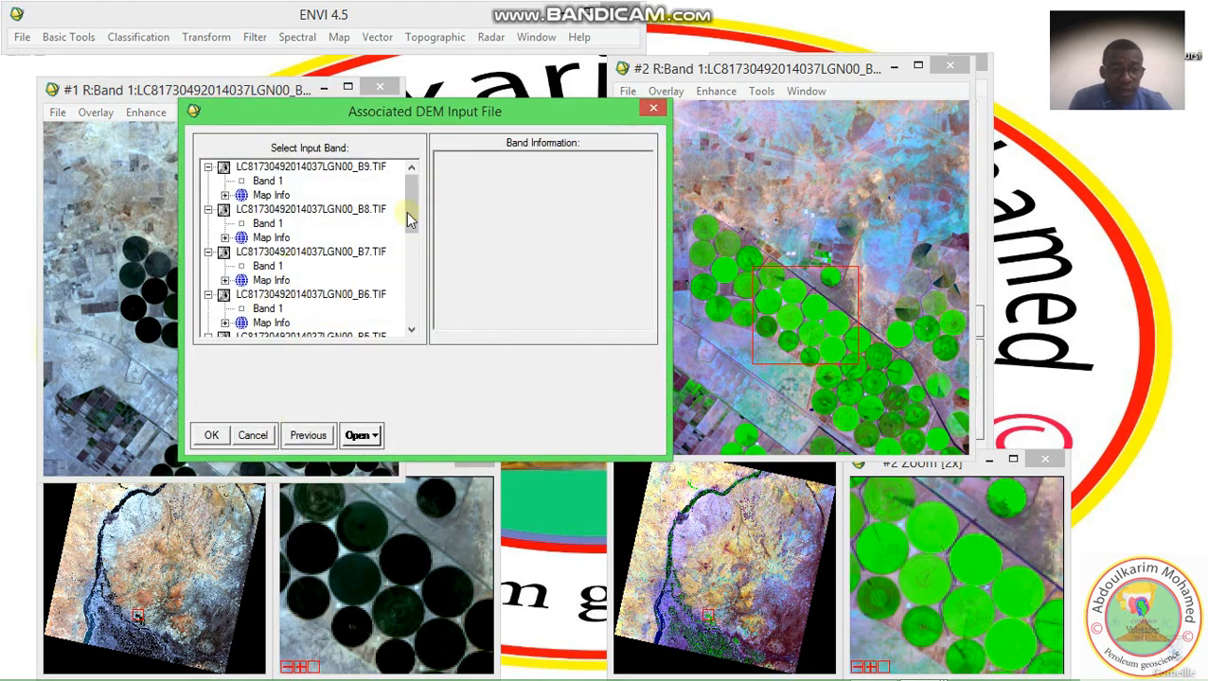
pyautogui.scroll(-3, 407, 216)
pyautogui.click(269, 323)
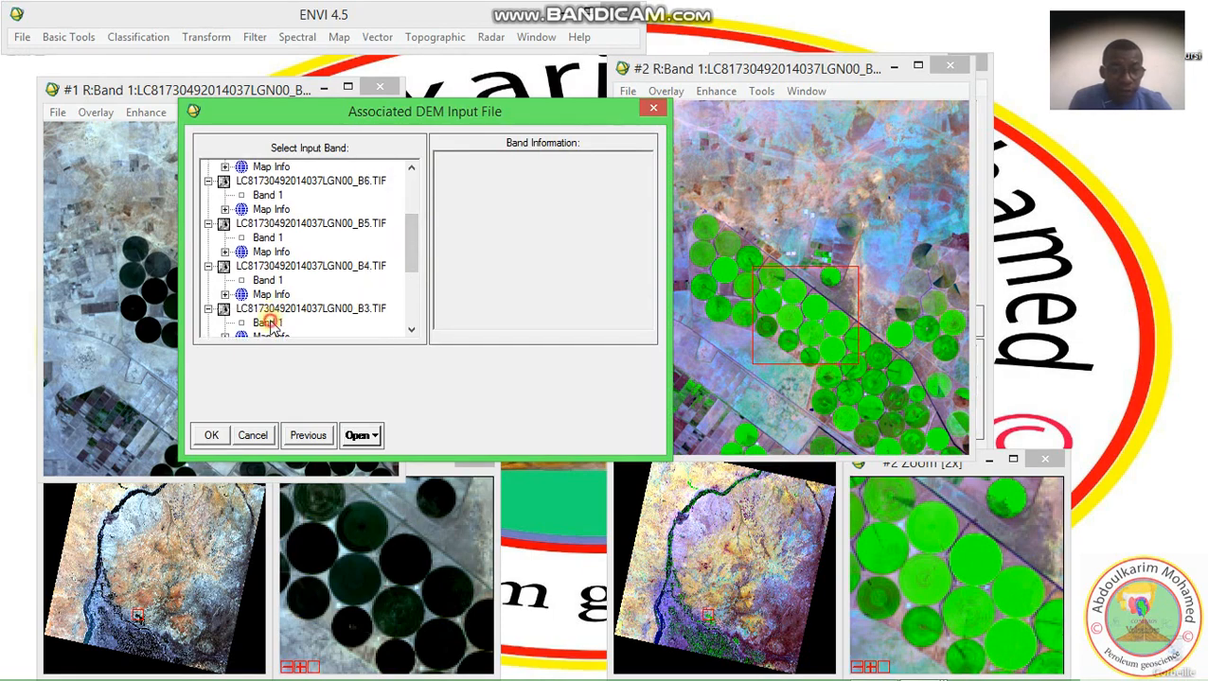
pyautogui.click(212, 440)
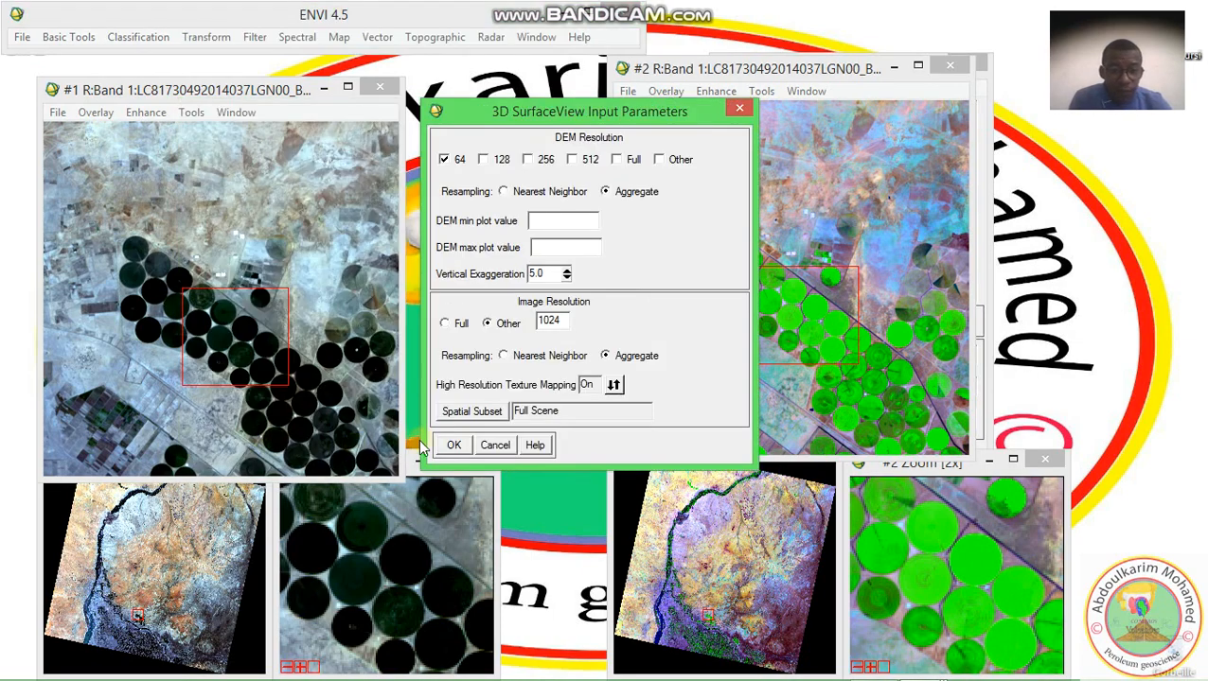
pyautogui.click(443, 446)
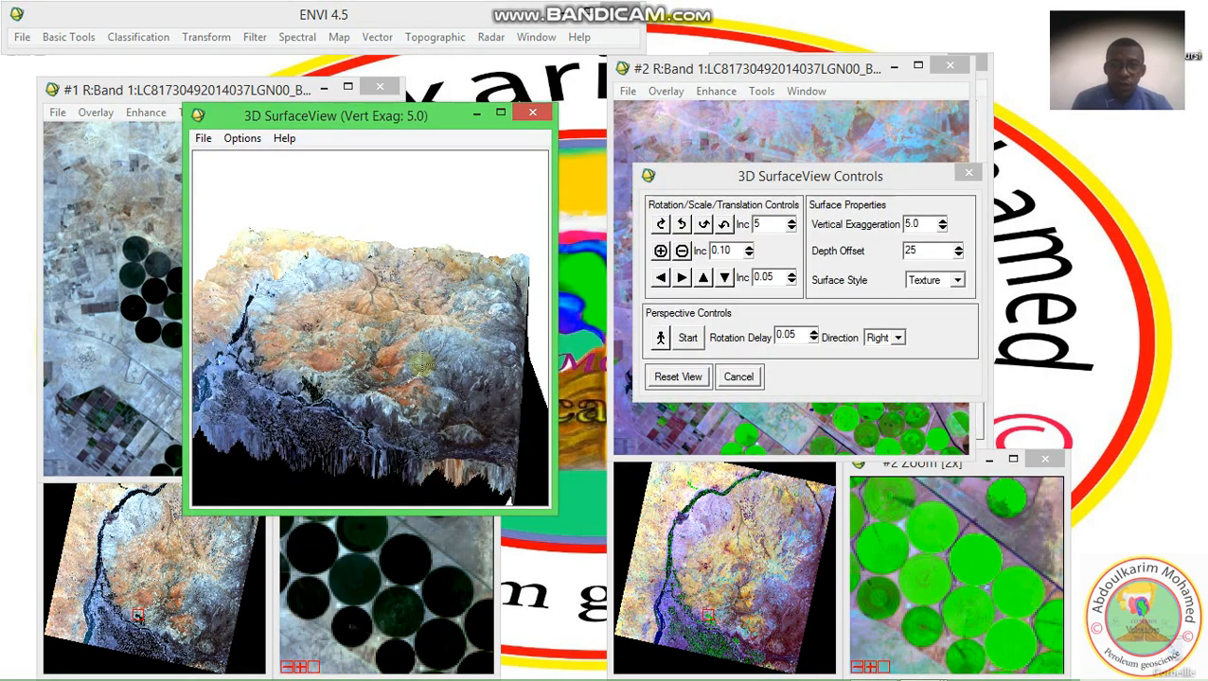
# Rotate the 3D surface to another angle, and reopen the surface controls beside the 3D view
pyautogui.moveTo(386, 306); pyautogui.dragTo(331, 367)
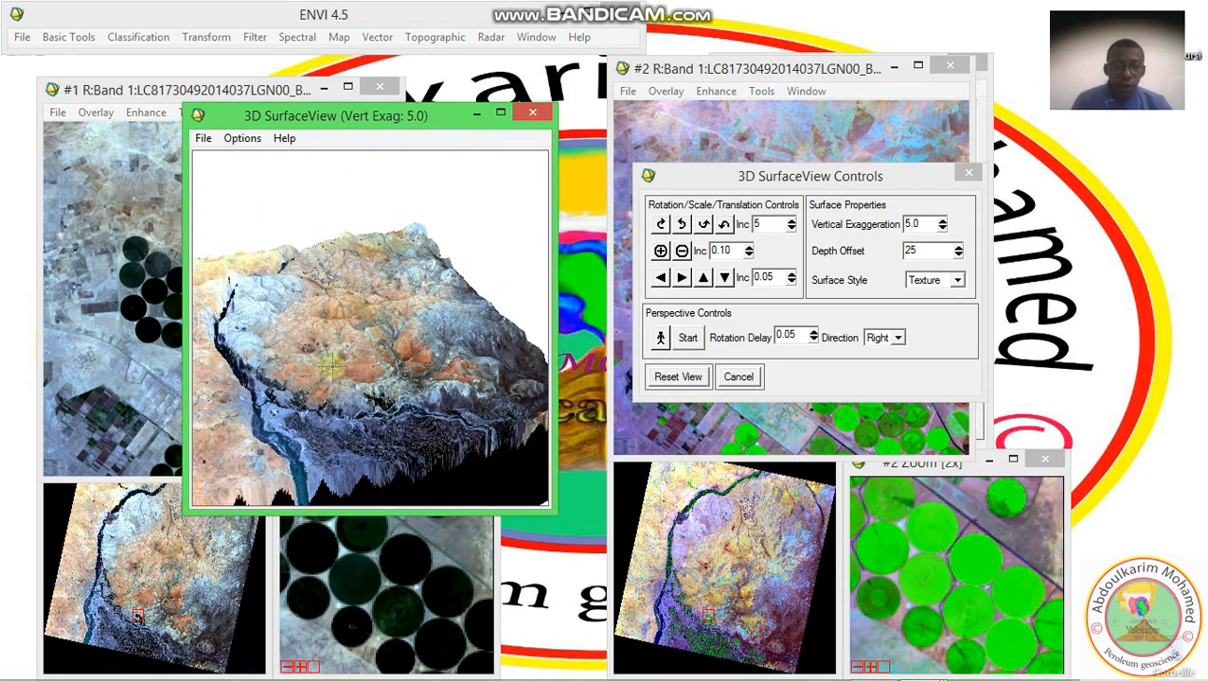
pyautogui.click(968, 172)
pyautogui.click(245, 139)
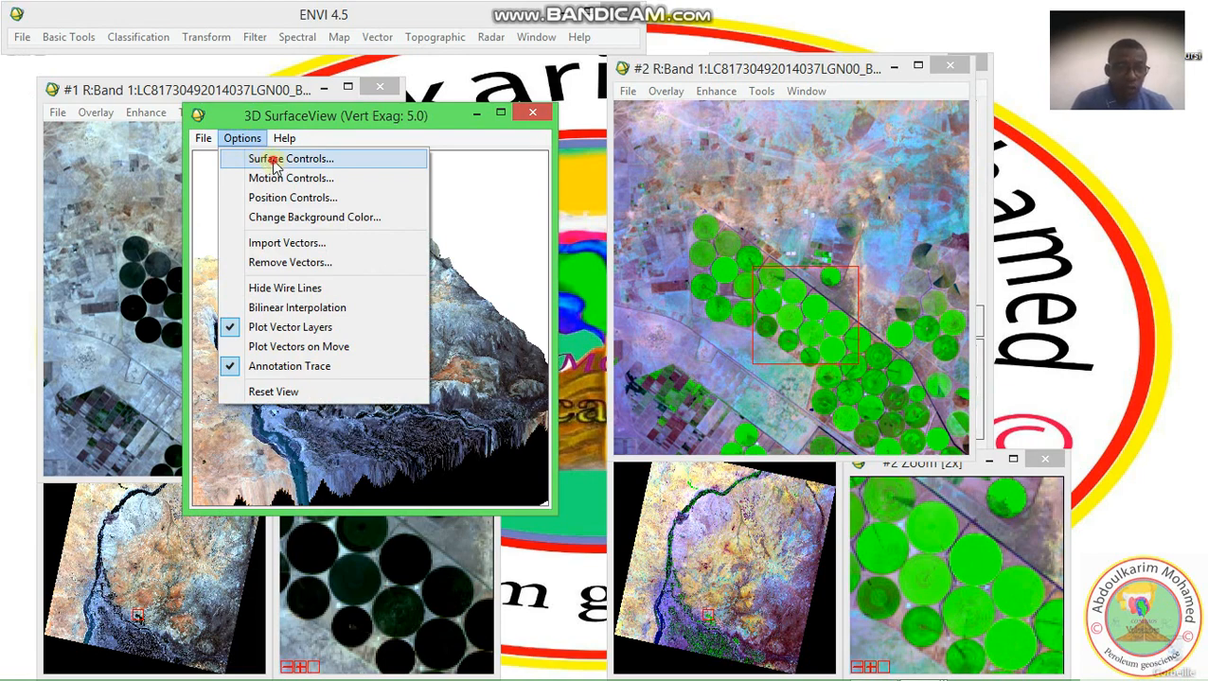
pyautogui.click(274, 161)
pyautogui.moveTo(545, 248); pyautogui.dragTo(753, 121)
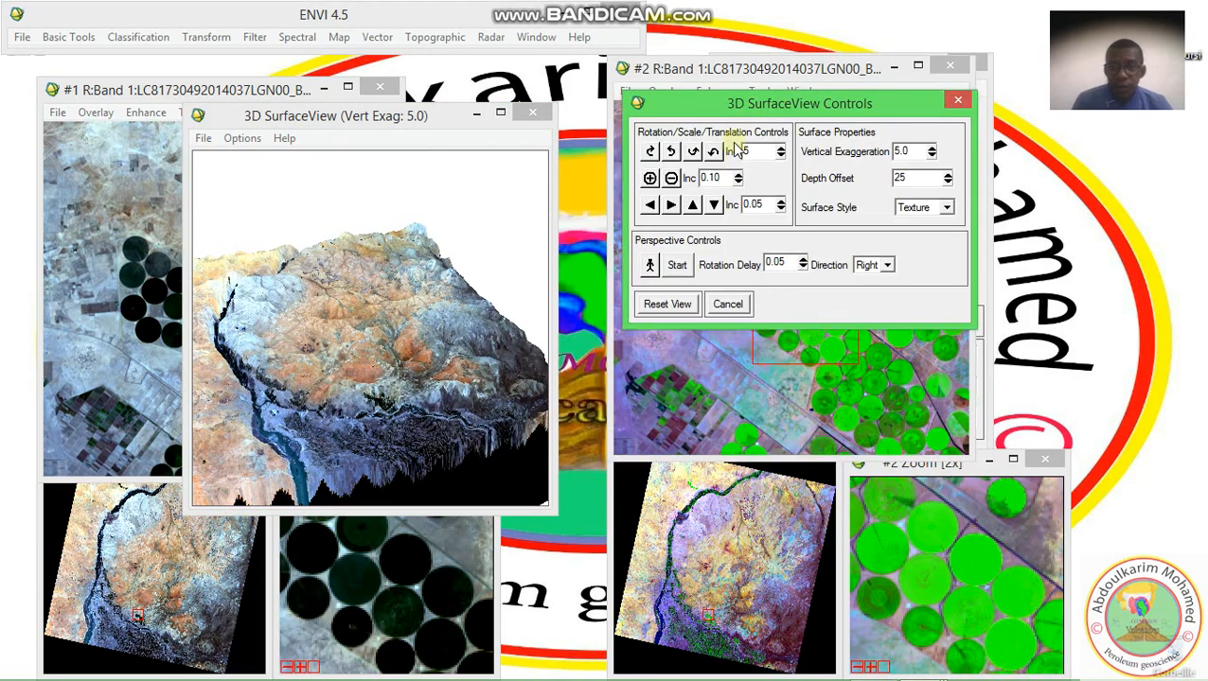
# Examine the 3D surface from several angles by rotating, tilting and shifting it with the surface controls and directly in the view
pyautogui.click(651, 156)
pyautogui.click(651, 156)
pyautogui.click(669, 154)
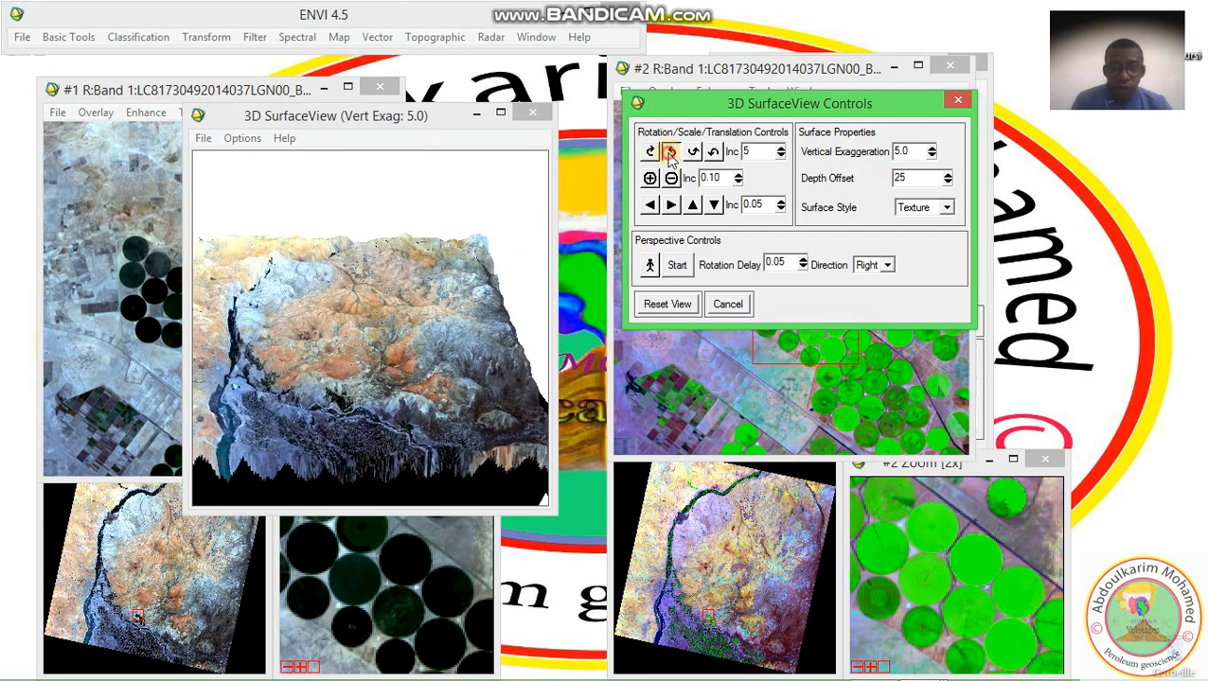
pyautogui.click(693, 153)
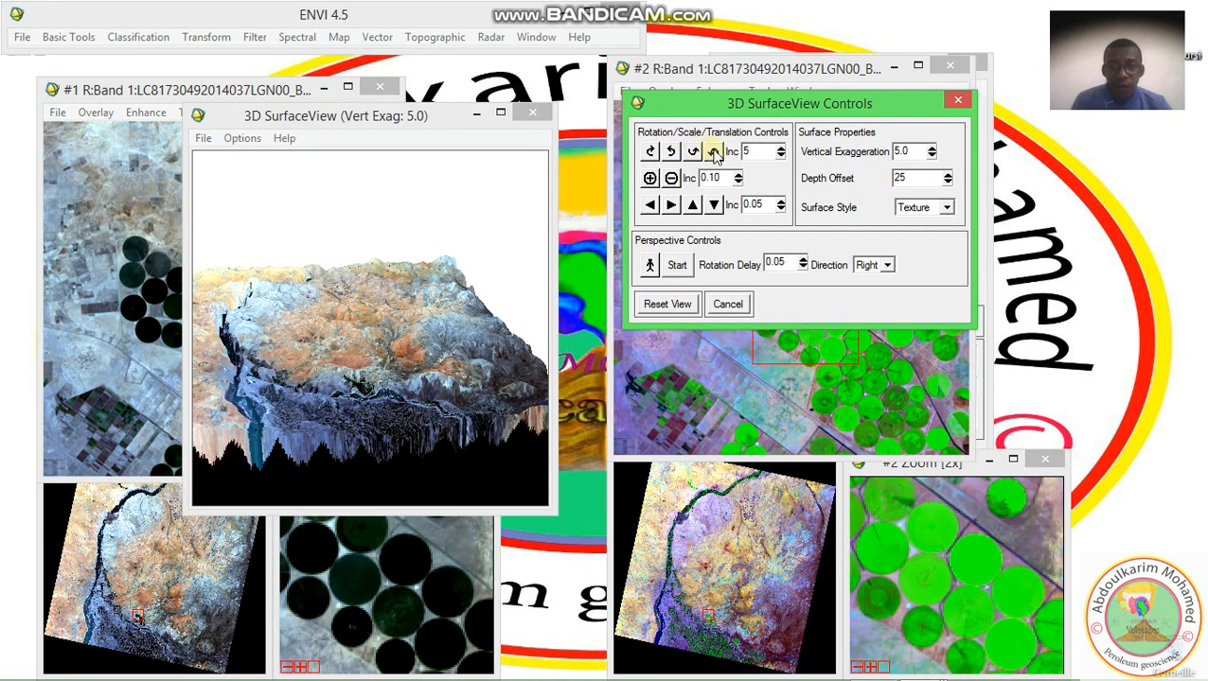
pyautogui.click(713, 152)
pyautogui.click(693, 206)
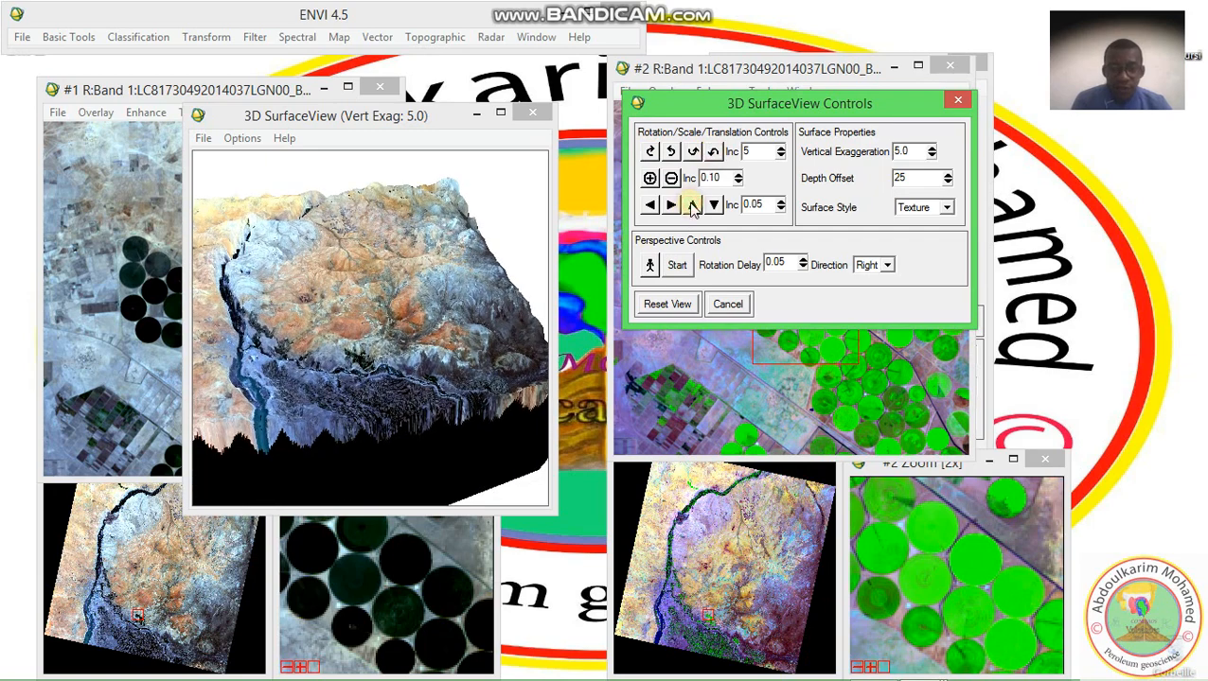
pyautogui.click(693, 205)
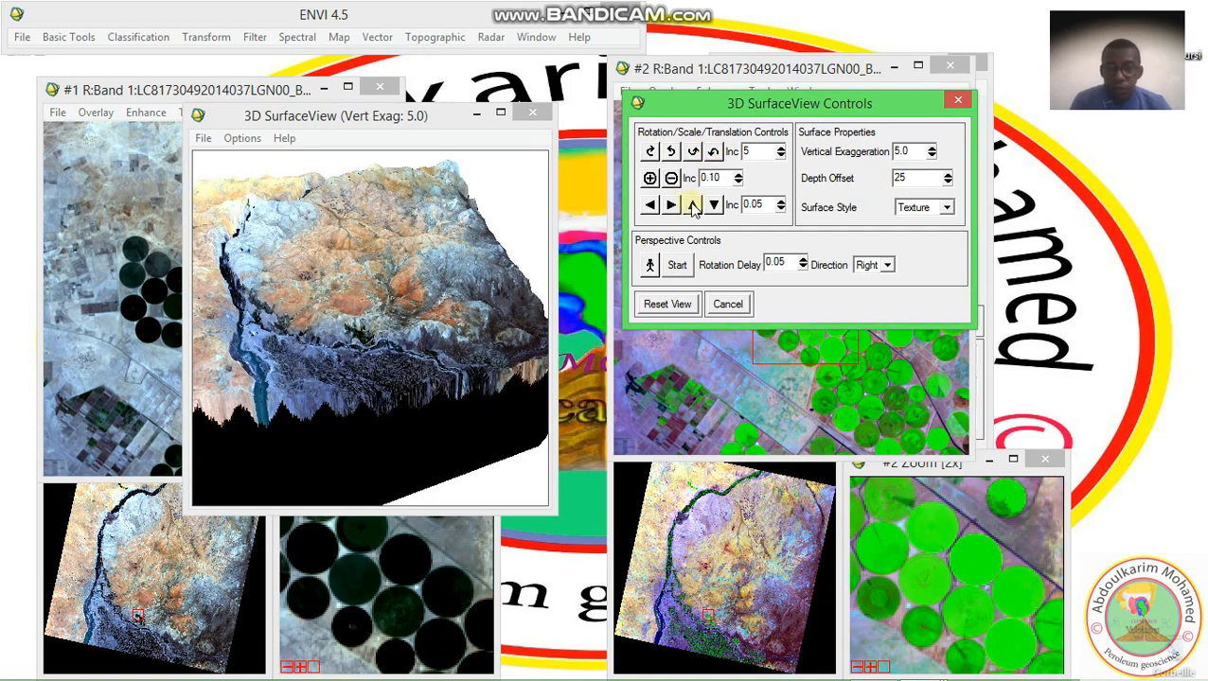
pyautogui.click(713, 206)
pyautogui.click(712, 206)
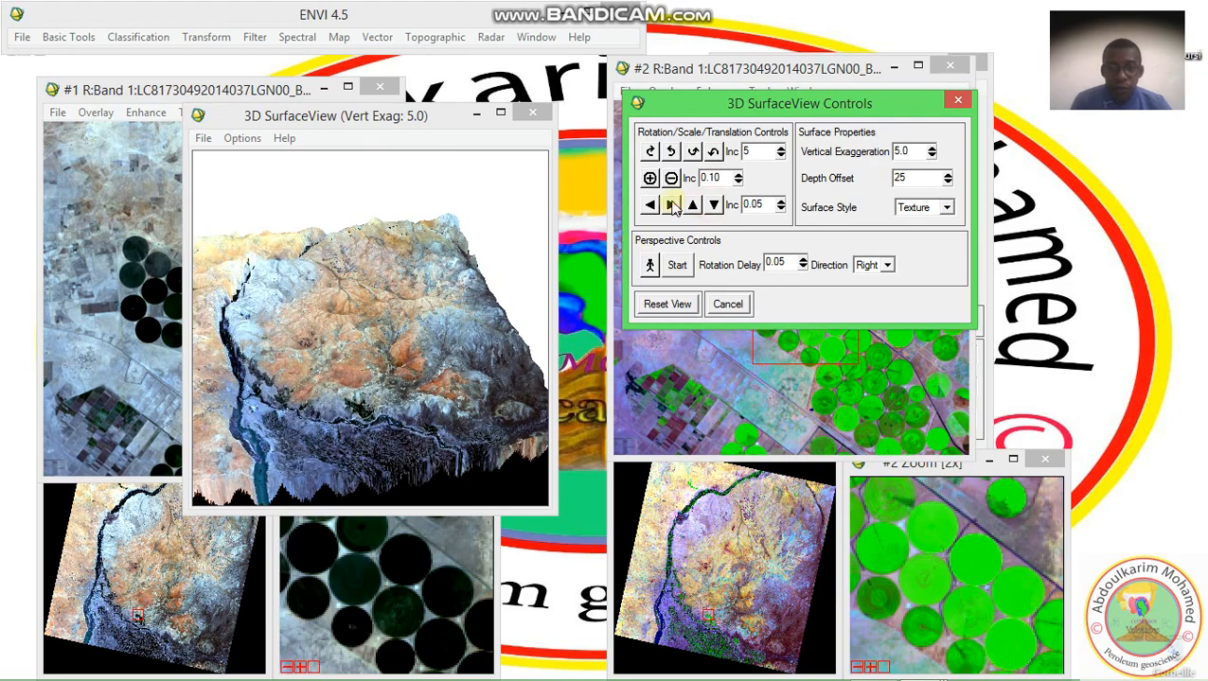
pyautogui.click(648, 206)
pyautogui.moveTo(405, 413); pyautogui.dragTo(351, 400)
pyautogui.moveTo(436, 372); pyautogui.dragTo(393, 366)
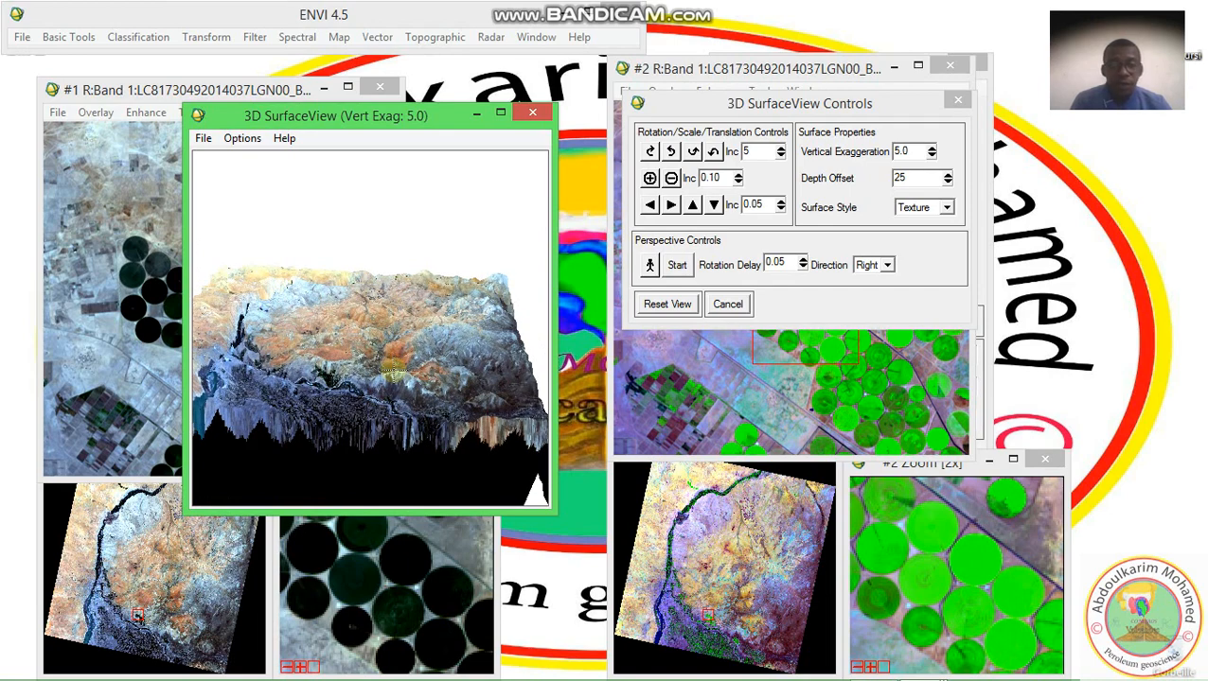